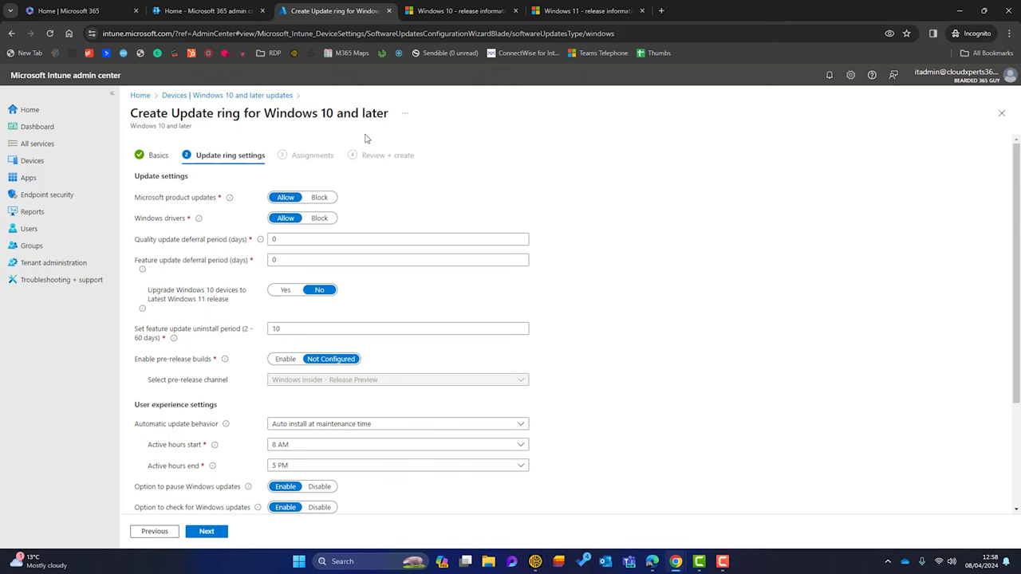
- Examine the end-of-servicing dates for versions 23H2, 22H2 and 21H2 on the Windows 11 release information page
{"action": "left_click", "coordinate": [582, 10]}
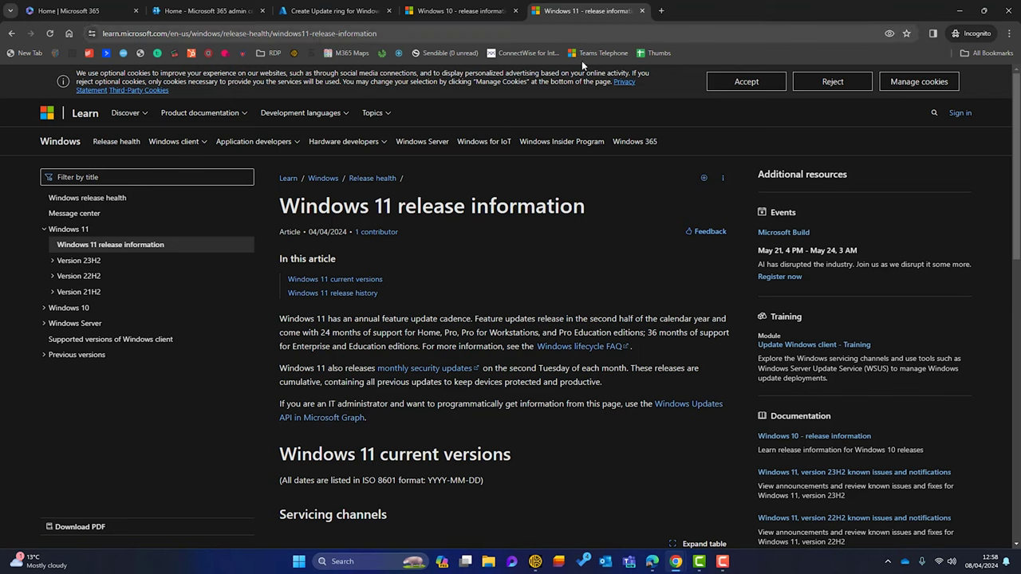
{"action": "scroll", "coordinate": [510, 343], "scroll_direction": "down", "scroll_amount": 2}
{"action": "scroll", "coordinate": [510, 343], "scroll_direction": "down", "scroll_amount": 2}
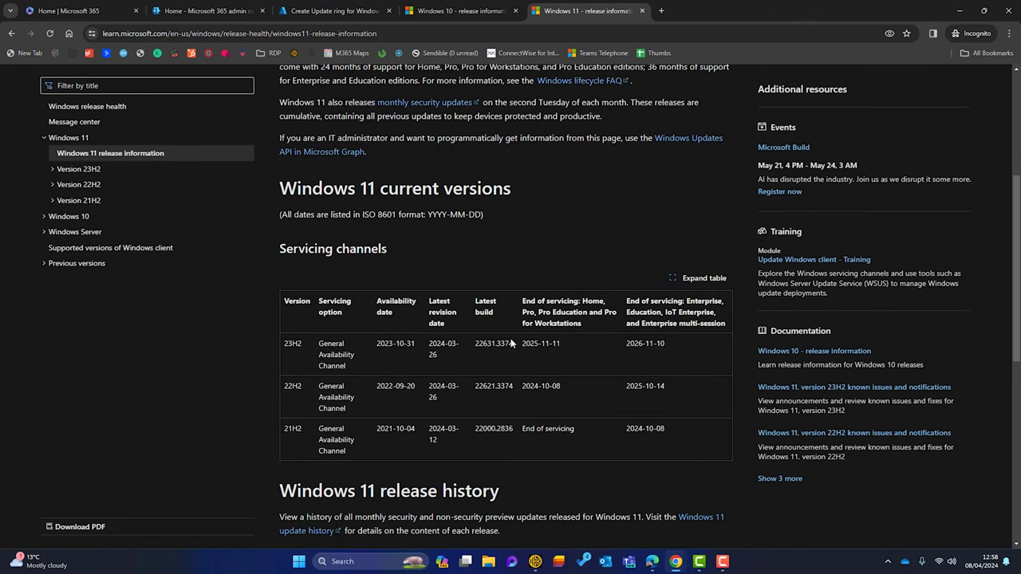
{"action": "left_click_drag", "start_coordinate": [302, 293], "coordinate": [284, 293]}
{"action": "left_click_drag", "start_coordinate": [301, 333], "coordinate": [284, 334]}
{"action": "left_click_drag", "start_coordinate": [304, 375], "coordinate": [281, 381]}
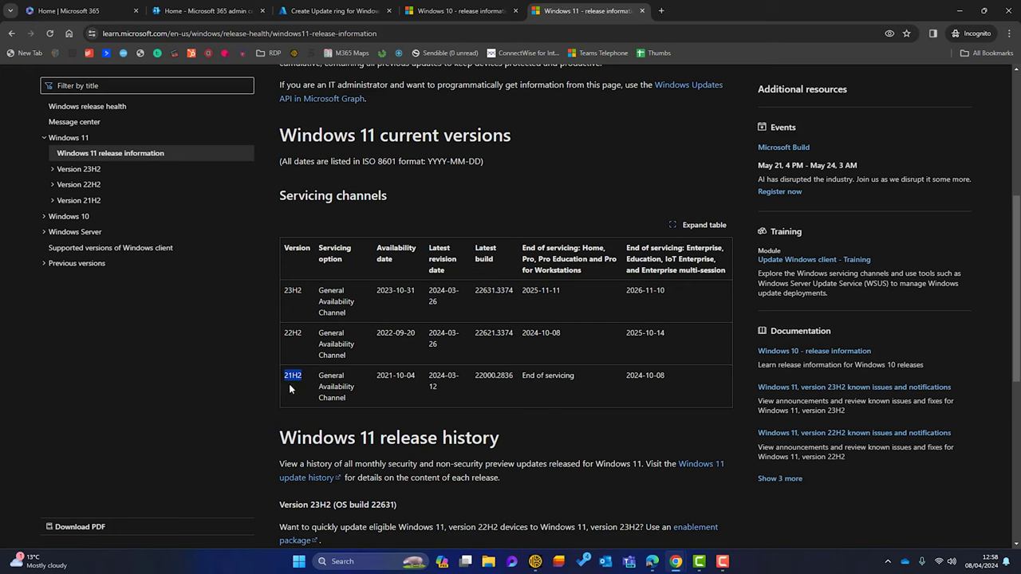
{"action": "left_click", "coordinate": [586, 384]}
{"action": "left_click_drag", "start_coordinate": [574, 381], "coordinate": [523, 402]}
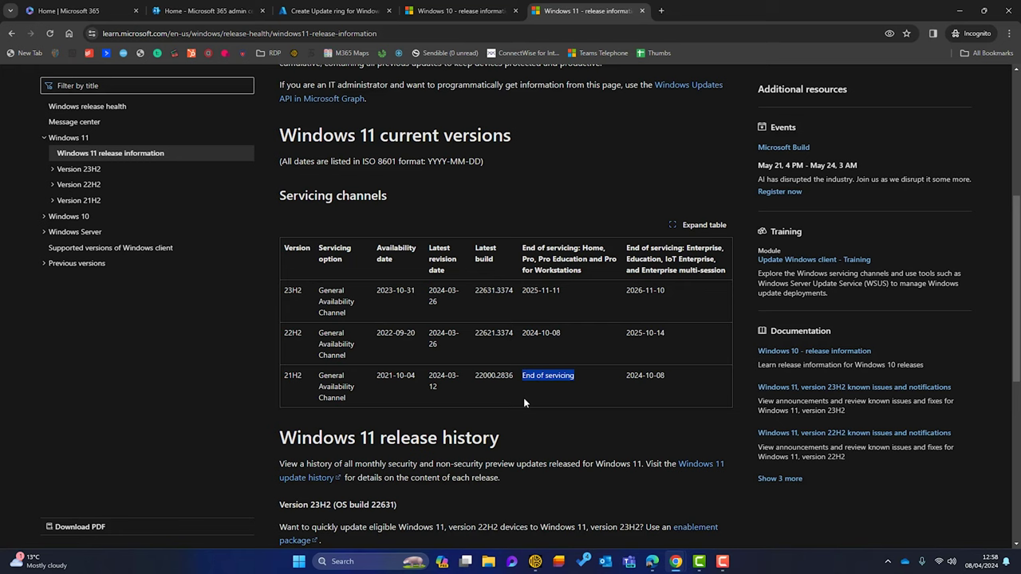
{"action": "double_click", "coordinate": [306, 290]}
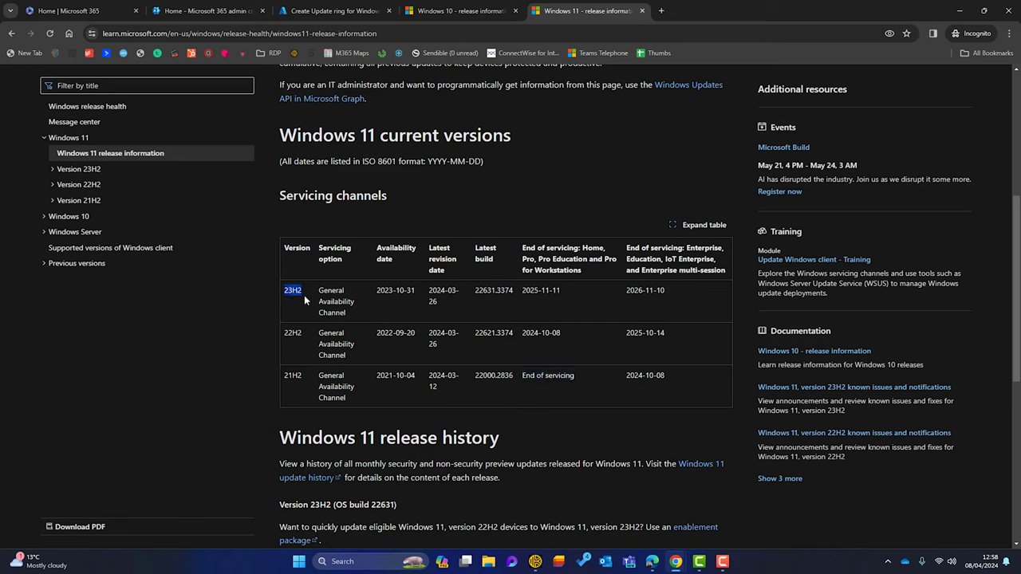
{"action": "left_click_drag", "start_coordinate": [561, 292], "coordinate": [525, 292]}
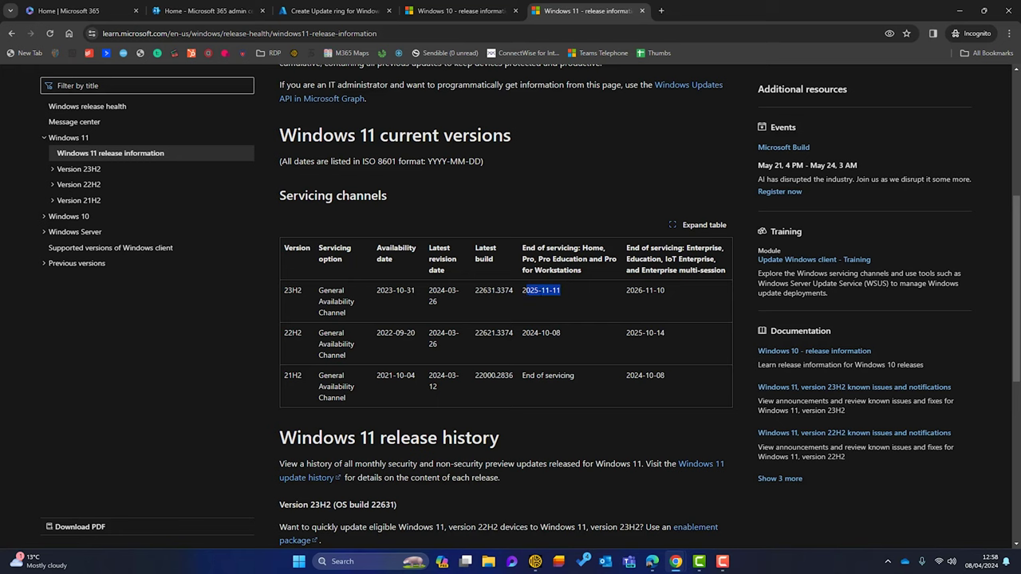
{"action": "left_click", "coordinate": [549, 296]}
- Check this PC's installed Windows version in the system's About details, and put the Settings window away
{"action": "right_click", "coordinate": [295, 563]}
{"action": "left_click", "coordinate": [266, 444]}
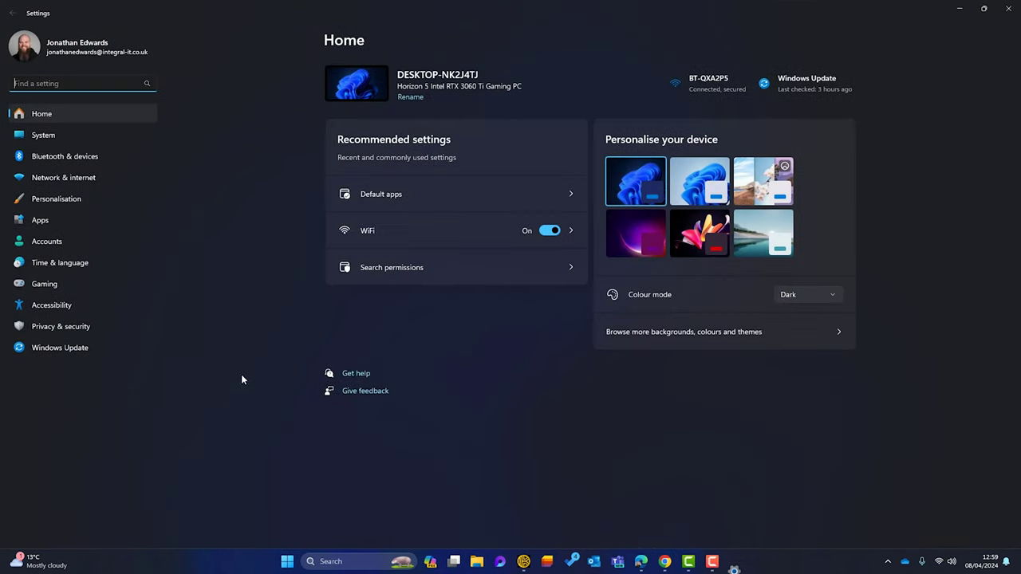
{"action": "left_click", "coordinate": [65, 137]}
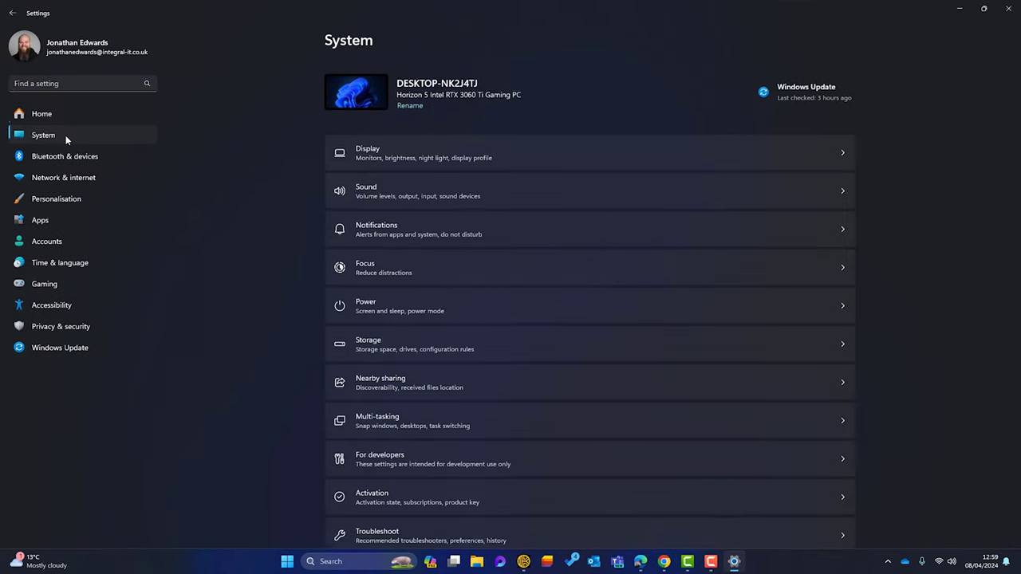
{"action": "scroll", "coordinate": [428, 342], "scroll_direction": "down", "scroll_amount": 5}
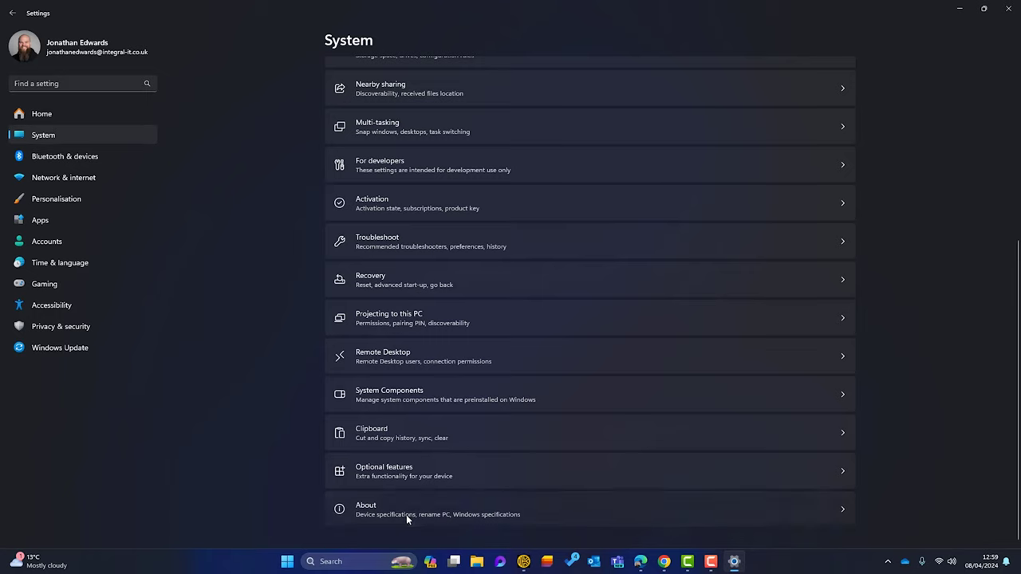
{"action": "left_click", "coordinate": [406, 515]}
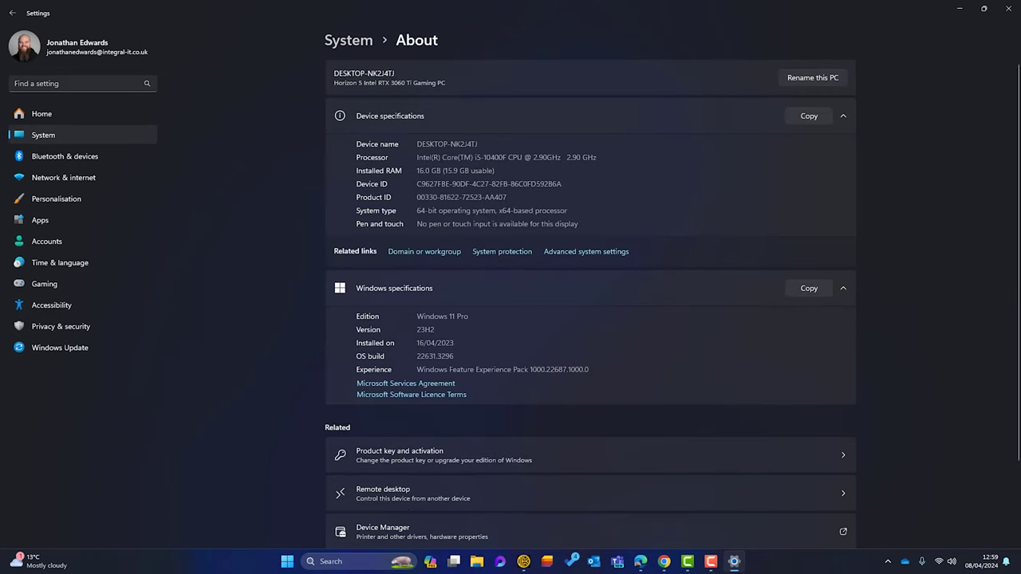
{"action": "double_click", "coordinate": [425, 330]}
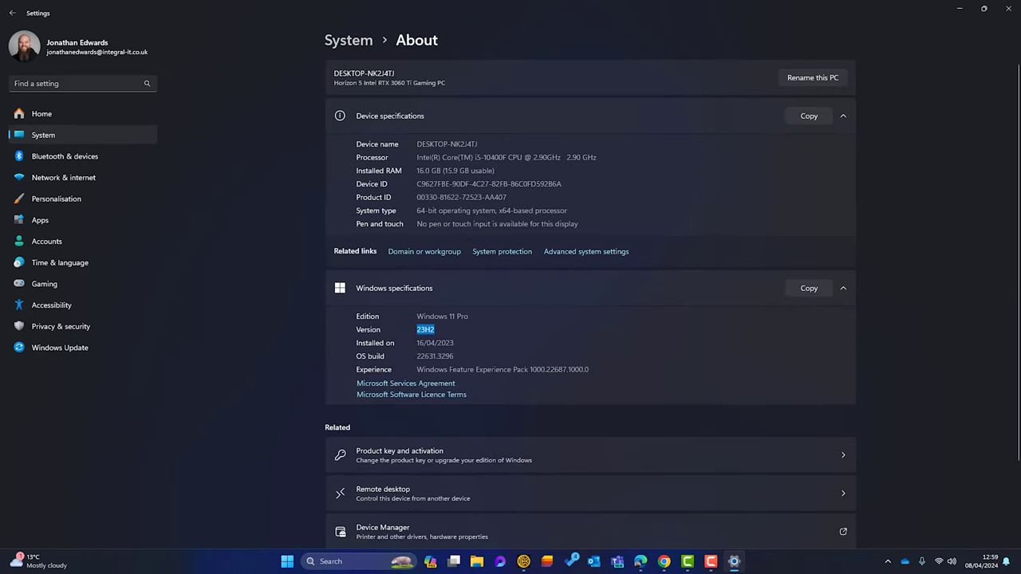
{"action": "left_click", "coordinate": [957, 9]}
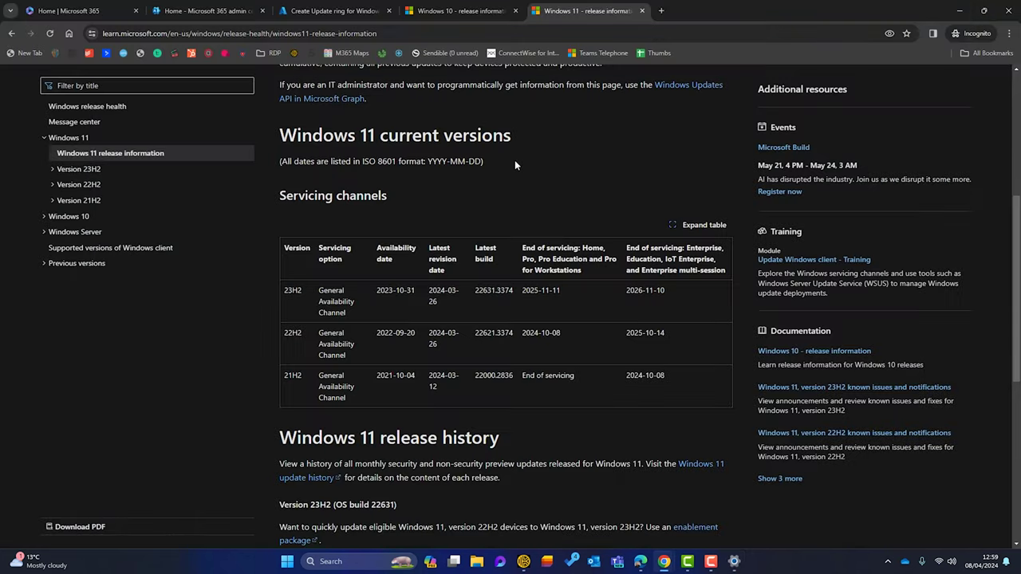
- Return to the update ring being created in Intune and set its feature update uninstall period to 30 days
{"action": "left_click", "coordinate": [333, 10]}
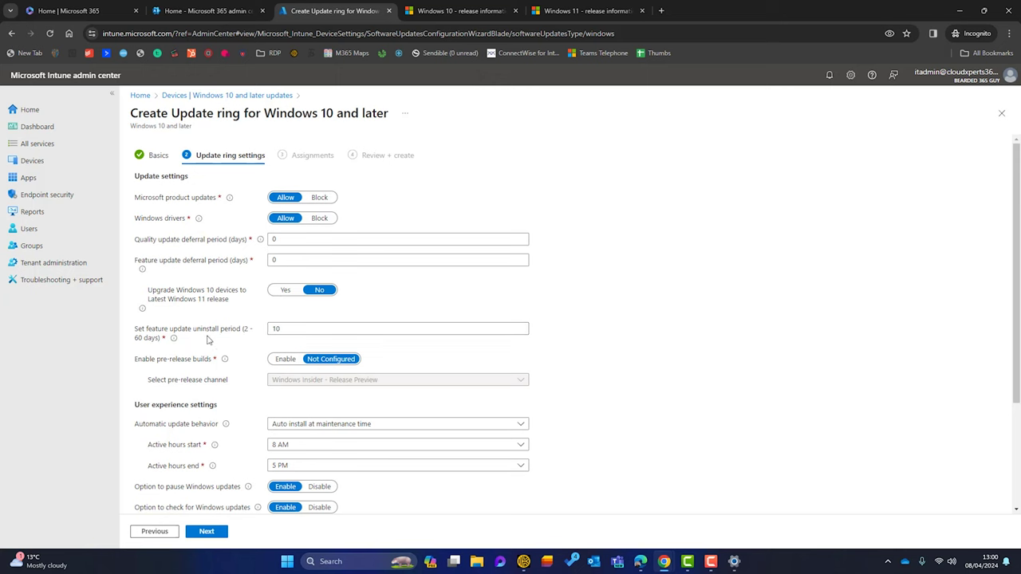
{"action": "double_click", "coordinate": [275, 330]}
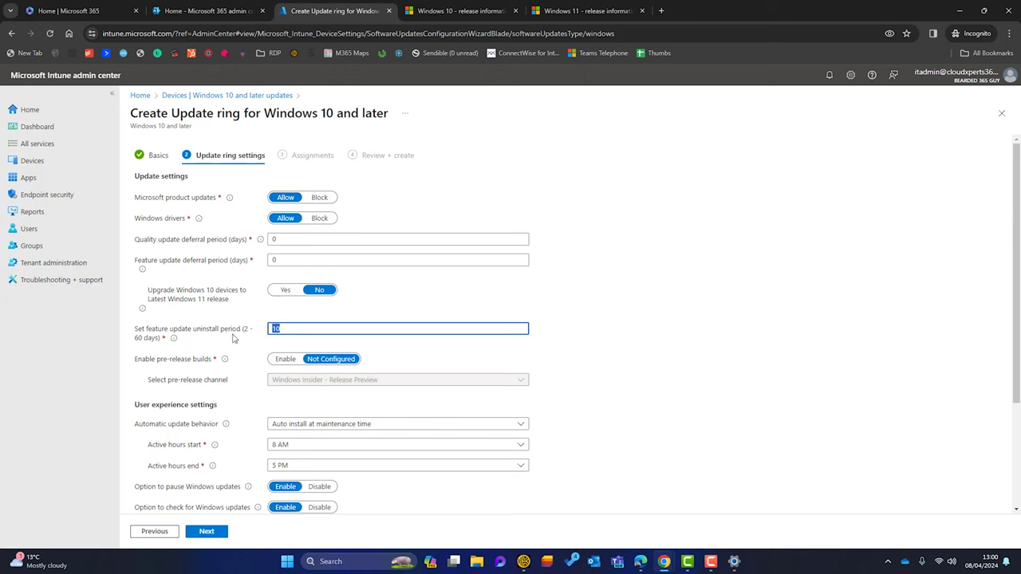
{"action": "left_click", "coordinate": [289, 328]}
{"action": "left_click", "coordinate": [243, 341]}
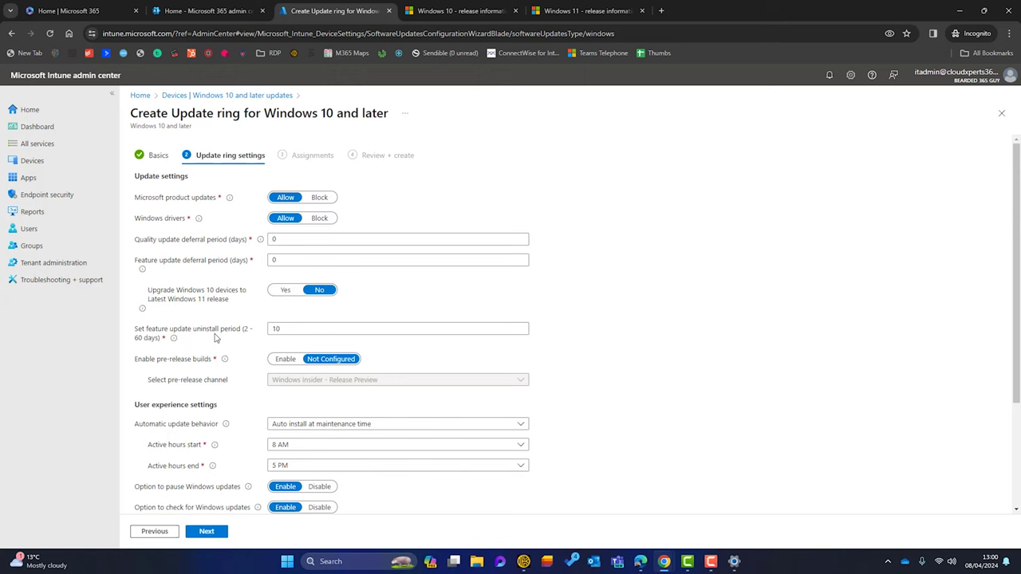
{"action": "left_click", "coordinate": [215, 337]}
{"action": "key", "text": "ctrl+a"}
{"action": "type", "text": "30"}
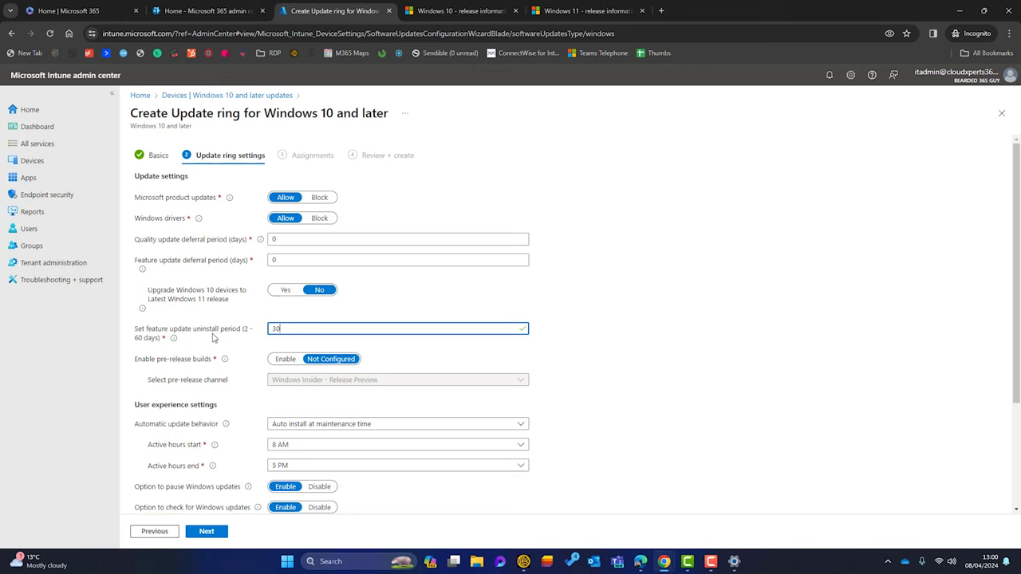
- Try enabling pre-release builds to review the available channels, and set the option back to Not Configured
{"action": "scroll", "coordinate": [614, 322], "scroll_direction": "down", "scroll_amount": 2}
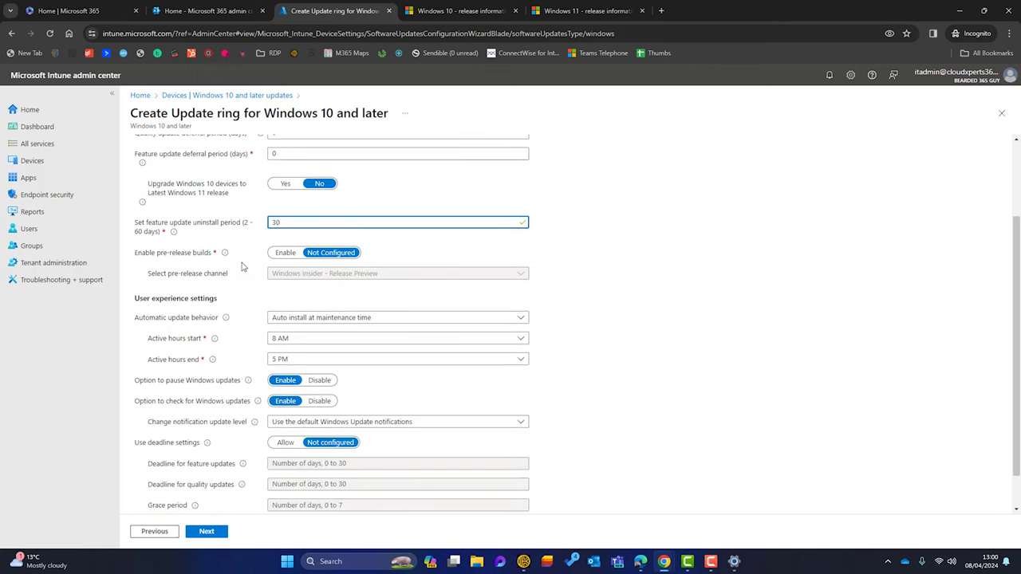
{"action": "left_click", "coordinate": [285, 253]}
{"action": "left_click", "coordinate": [294, 275]}
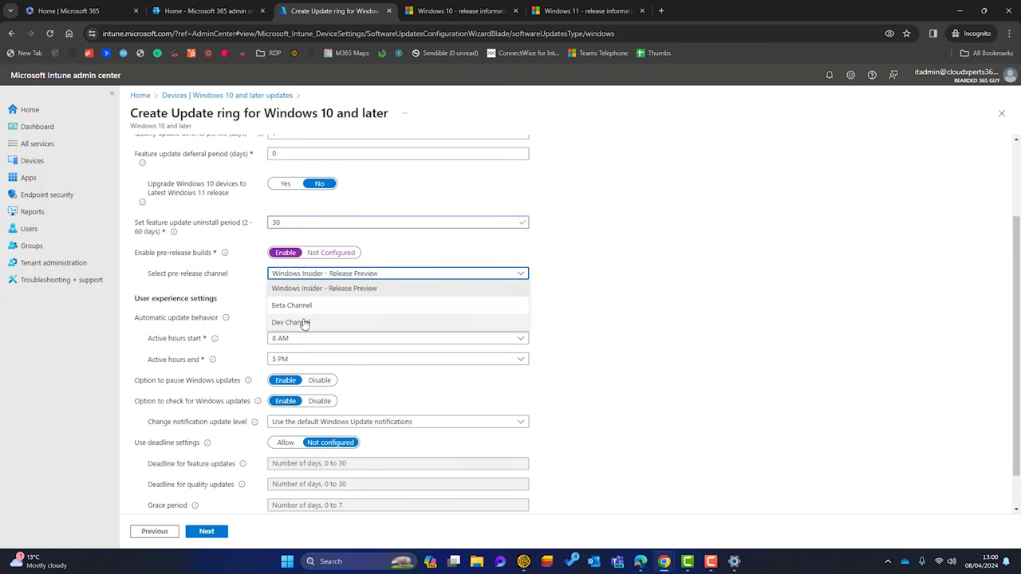
{"action": "left_click", "coordinate": [329, 252]}
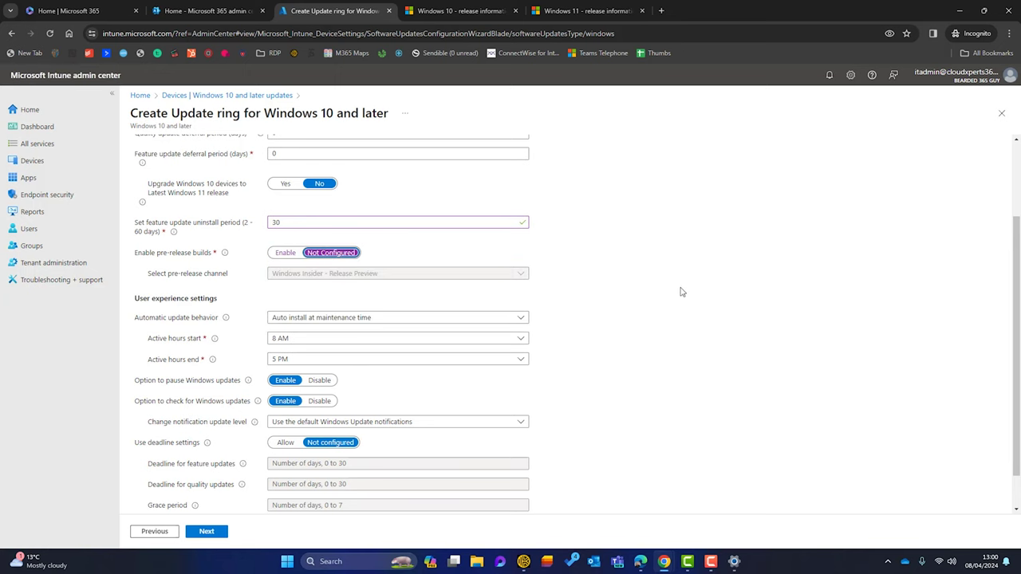
- Choose Auto install at maintenance time as the automatic update behavior and disable the option to pause Windows updates
{"action": "scroll", "coordinate": [663, 302], "scroll_direction": "down", "scroll_amount": 1}
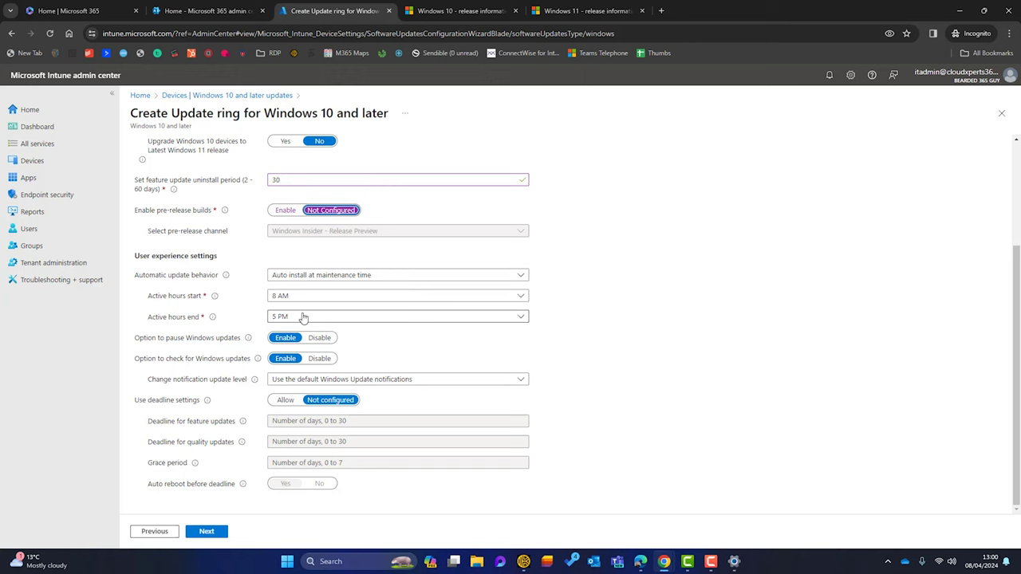
{"action": "left_click", "coordinate": [518, 276]}
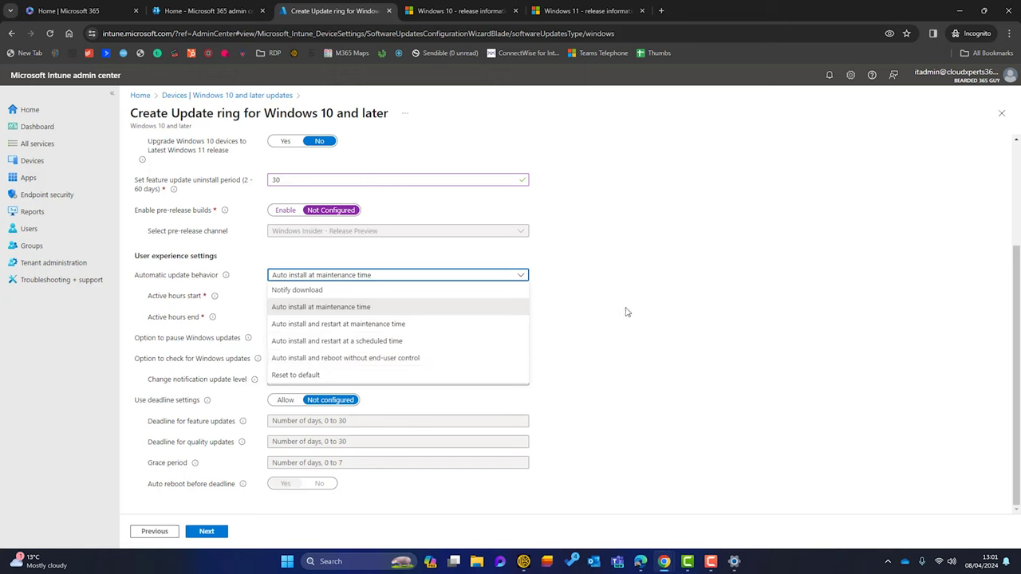
{"action": "left_click", "coordinate": [373, 306]}
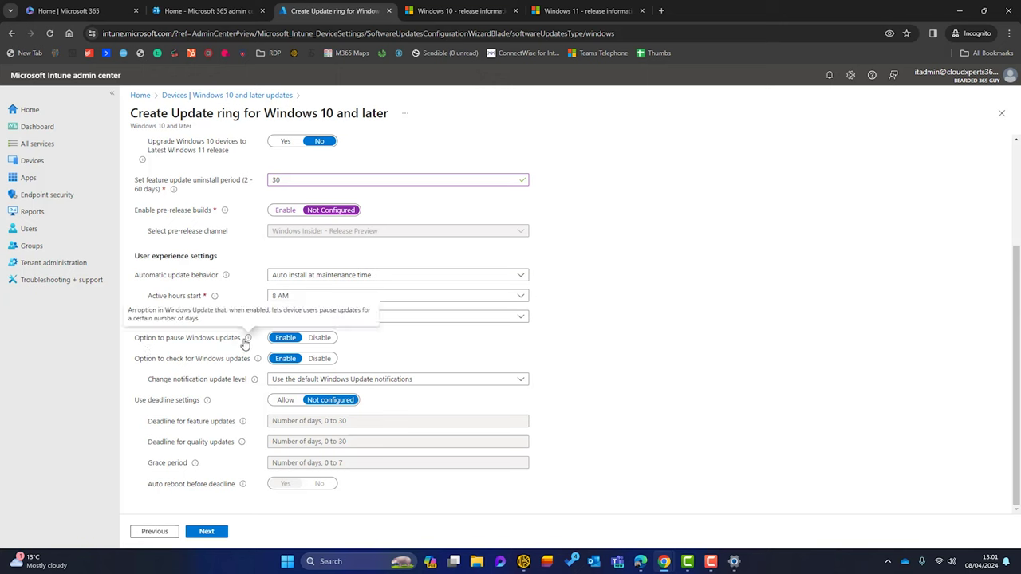
{"action": "left_click", "coordinate": [319, 337]}
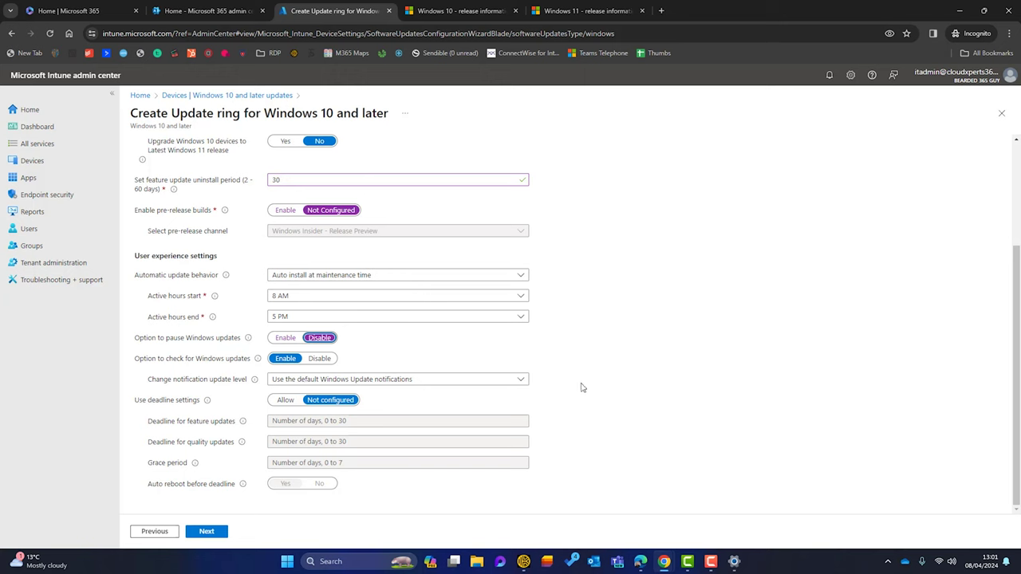
- Keep the default update notifications and allow deadlines of 7 days for feature updates, 7 for quality updates and a grace period of 2
{"action": "left_click", "coordinate": [491, 381]}
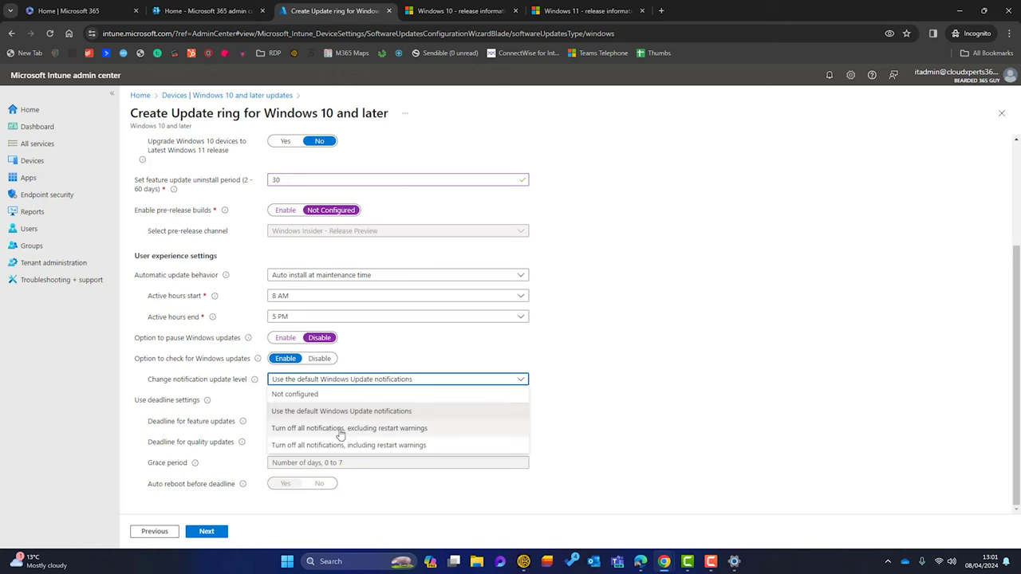
{"action": "left_click", "coordinate": [597, 370]}
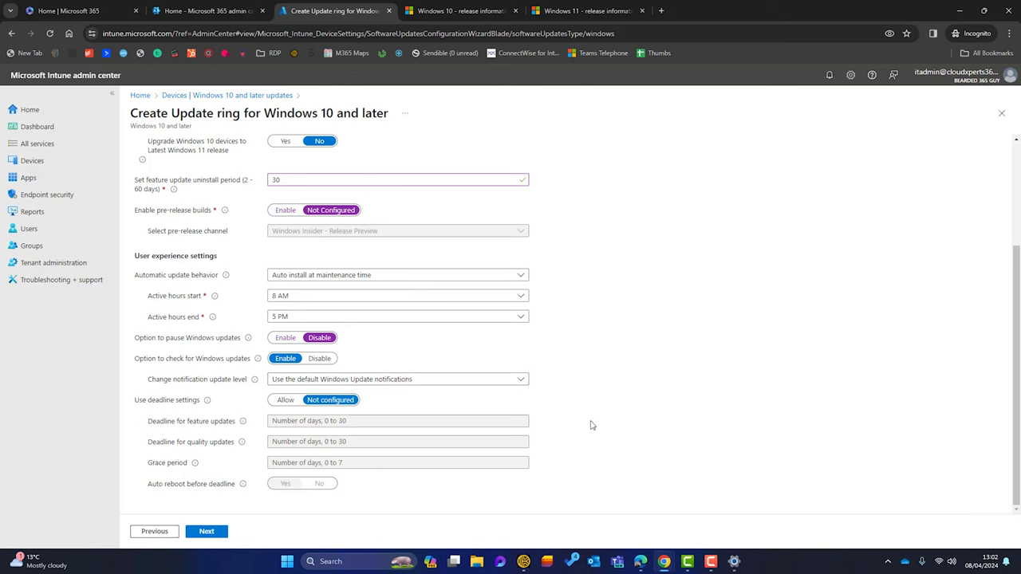
{"action": "left_click", "coordinate": [284, 400]}
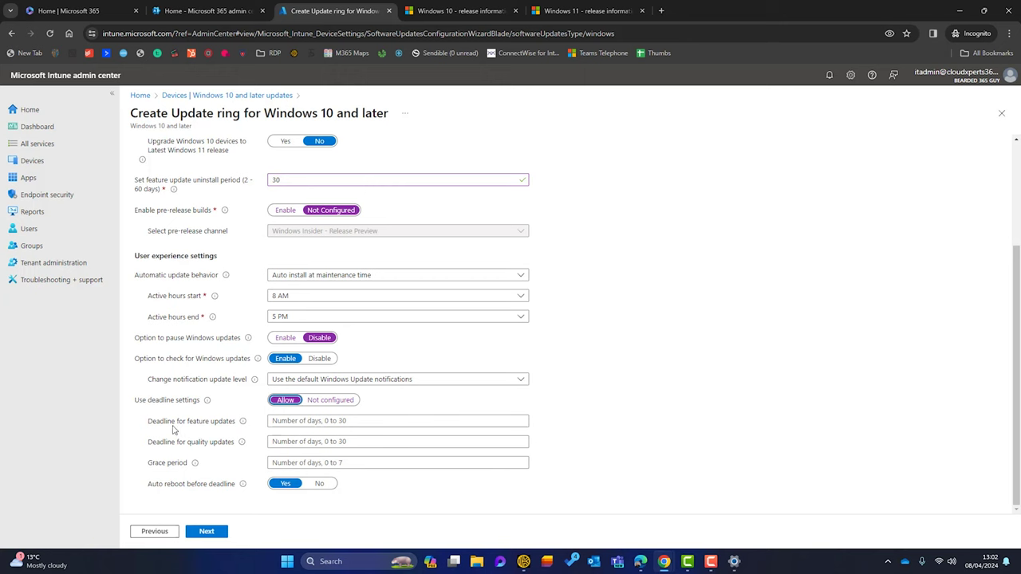
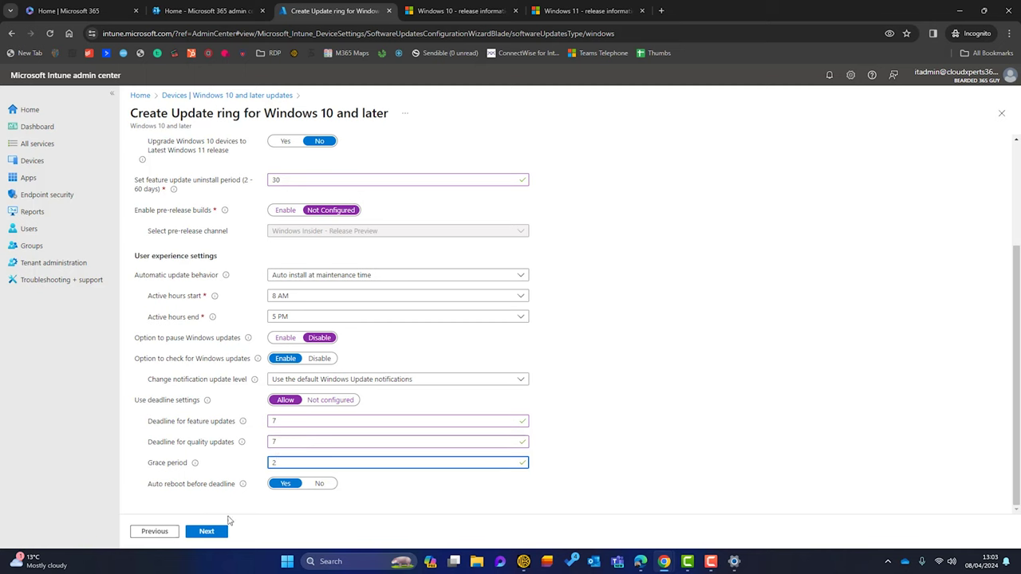
{"action": "left_click", "coordinate": [209, 530]}
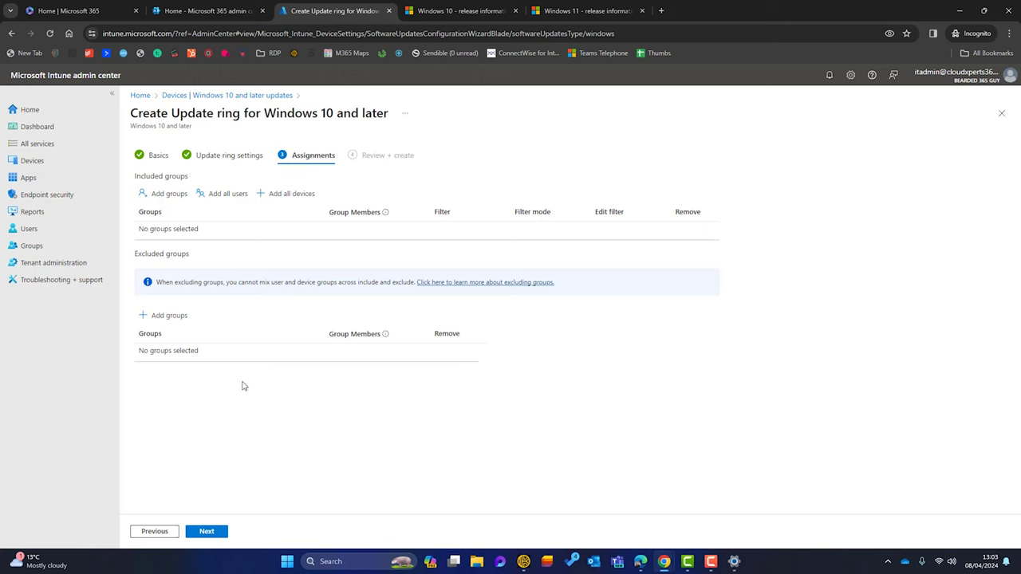
- Include the AVD Users group in the update ring's assignments and create the ring
{"action": "left_click", "coordinate": [180, 199]}
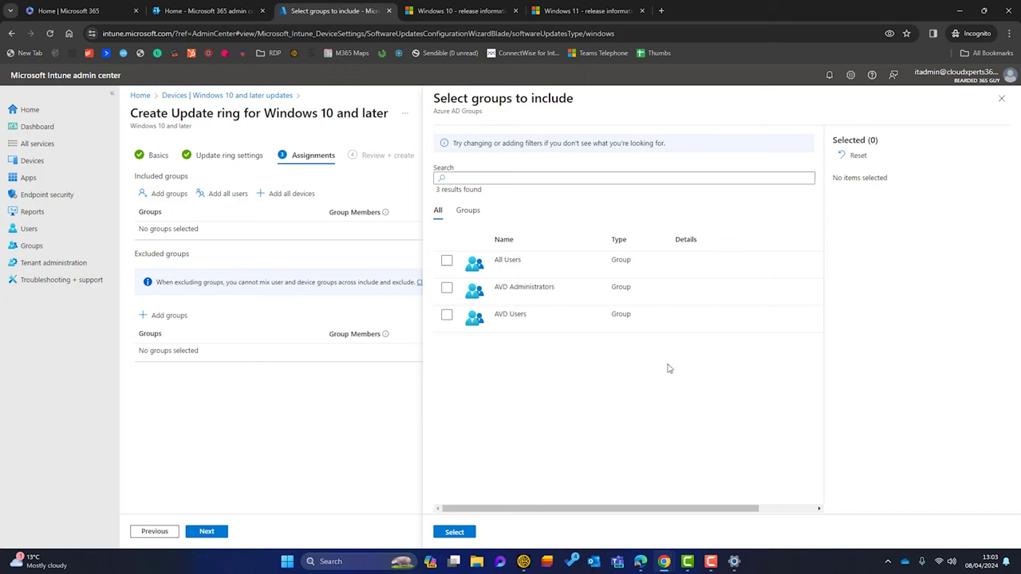
{"action": "left_click", "coordinate": [446, 314]}
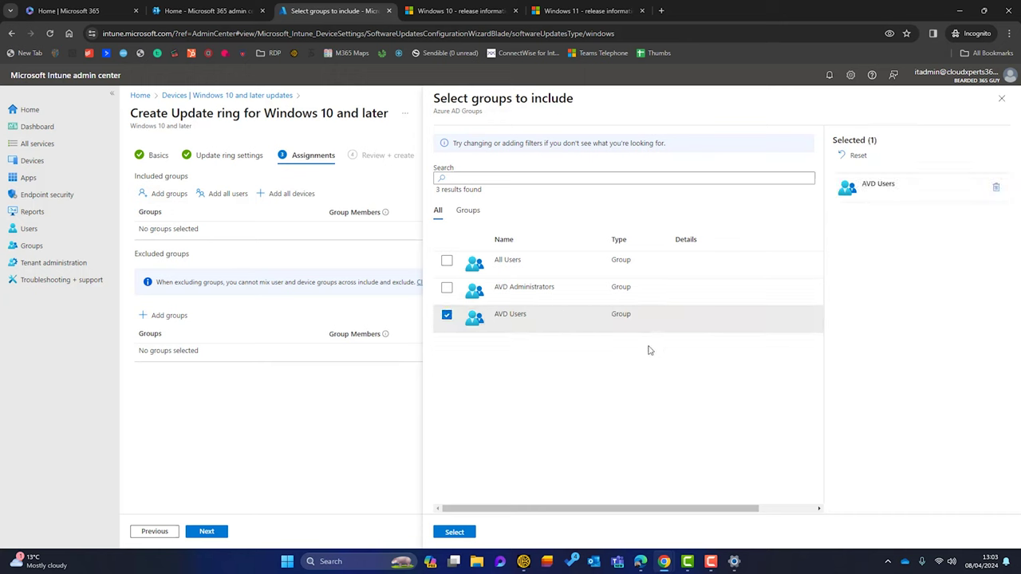
{"action": "left_click", "coordinate": [439, 532]}
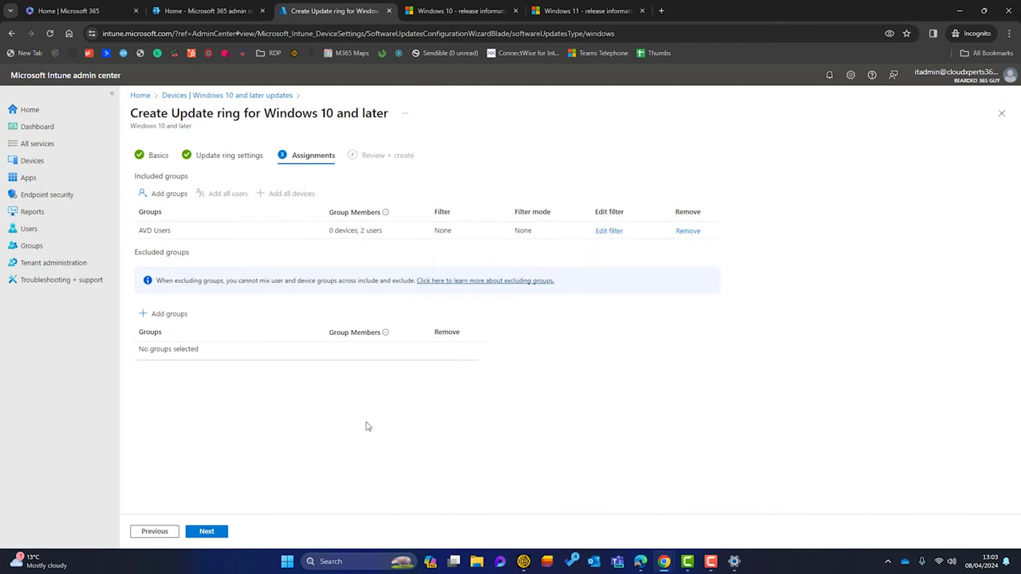
{"action": "left_click", "coordinate": [221, 532]}
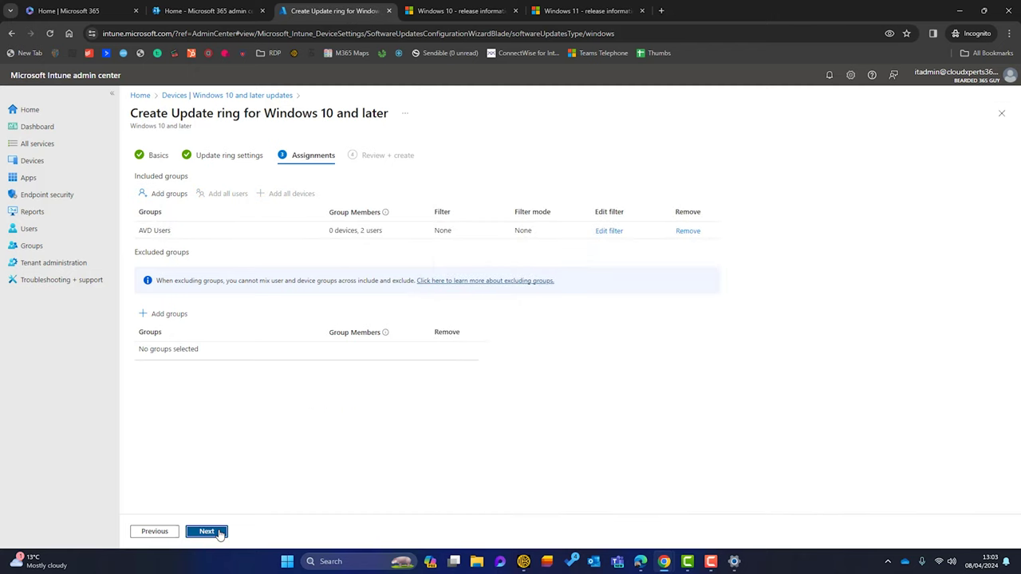
{"action": "left_click", "coordinate": [222, 533]}
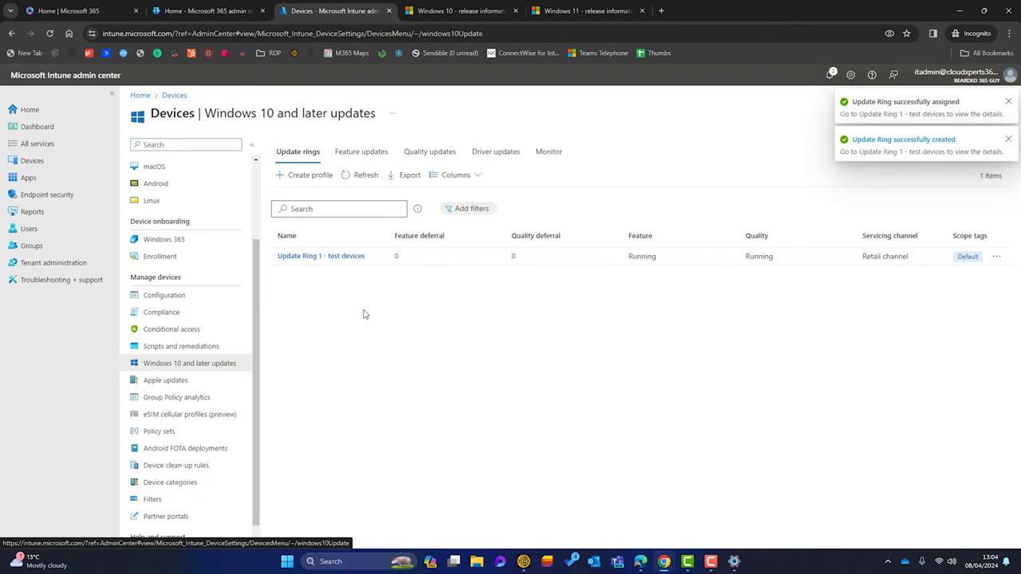
- Start another update ring profile named "Update ring 2 - Production Users" and proceed to its update ring settings
{"action": "left_click", "coordinate": [298, 175]}
{"action": "left_click", "coordinate": [299, 177]}
{"action": "type", "text": "Update ring 2 - Production Users"}
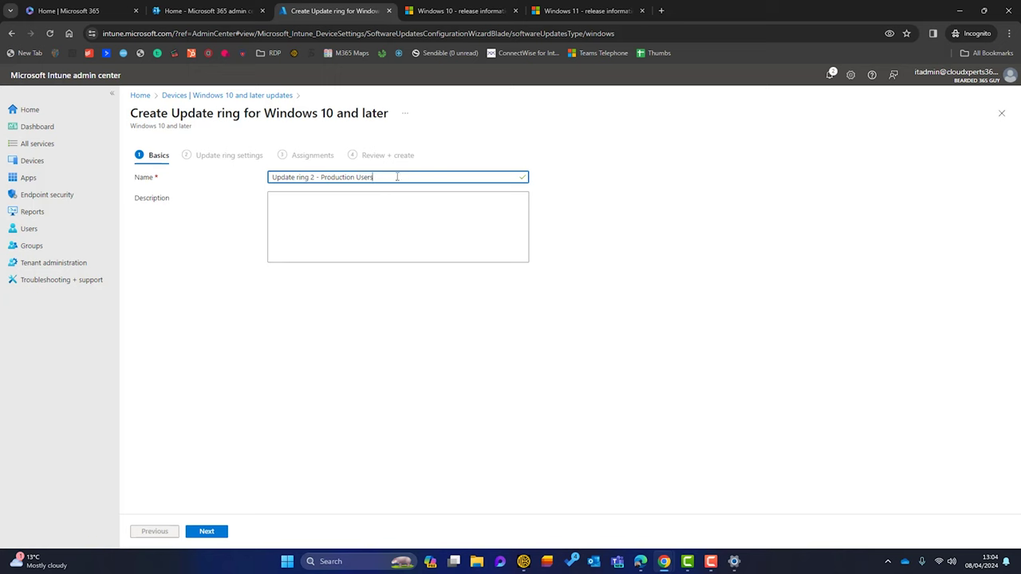
{"action": "left_click", "coordinate": [222, 533]}
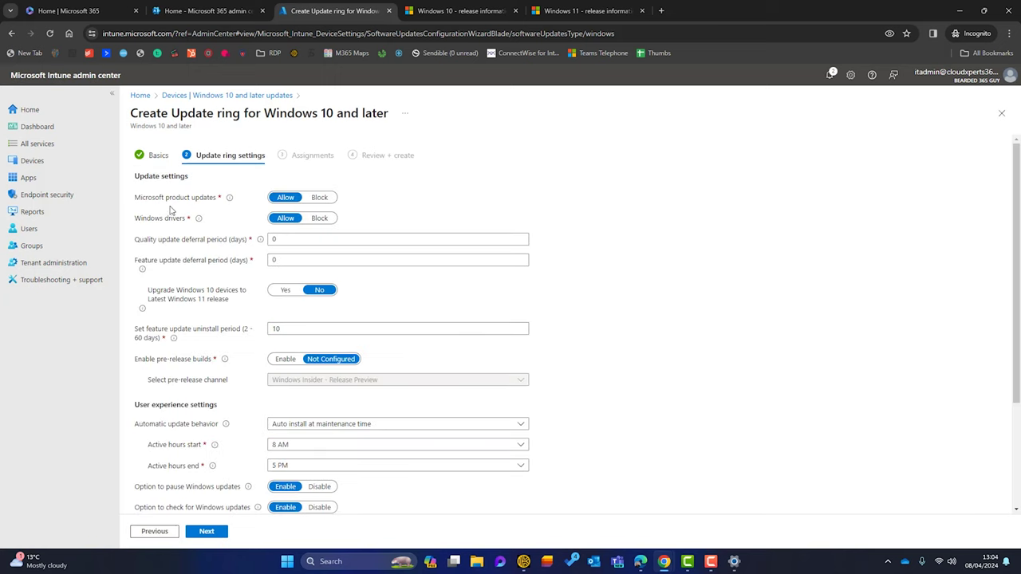
- Set the quality update deferral period to 7 days, the feature update deferral period to 30 days and the feature update uninstall period to 30 days
{"action": "double_click", "coordinate": [276, 241]}
{"action": "type", "text": "7"}
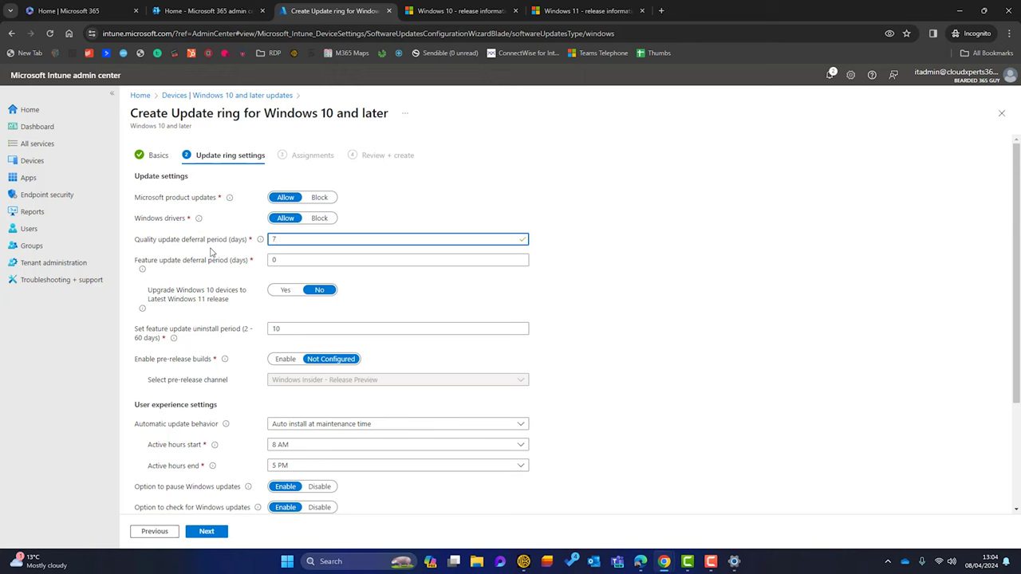
{"action": "double_click", "coordinate": [273, 259]}
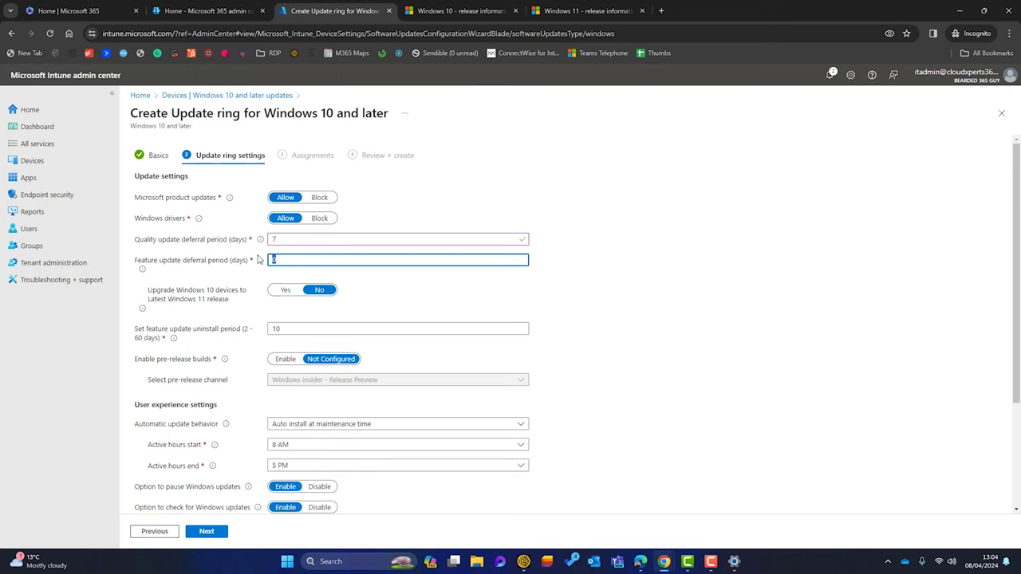
{"action": "type", "text": "30"}
{"action": "left_click", "coordinate": [453, 318]}
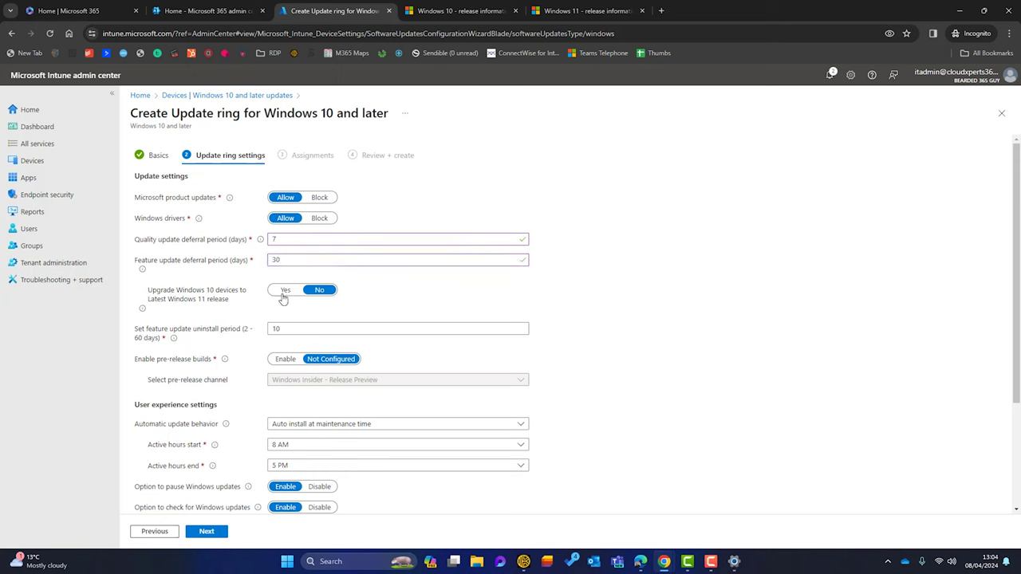
{"action": "double_click", "coordinate": [273, 328]}
{"action": "type", "text": "30"}
- Disable the option to pause Windows updates in the production ring's user experience settings
{"action": "scroll", "coordinate": [380, 337], "scroll_direction": "down", "scroll_amount": 2}
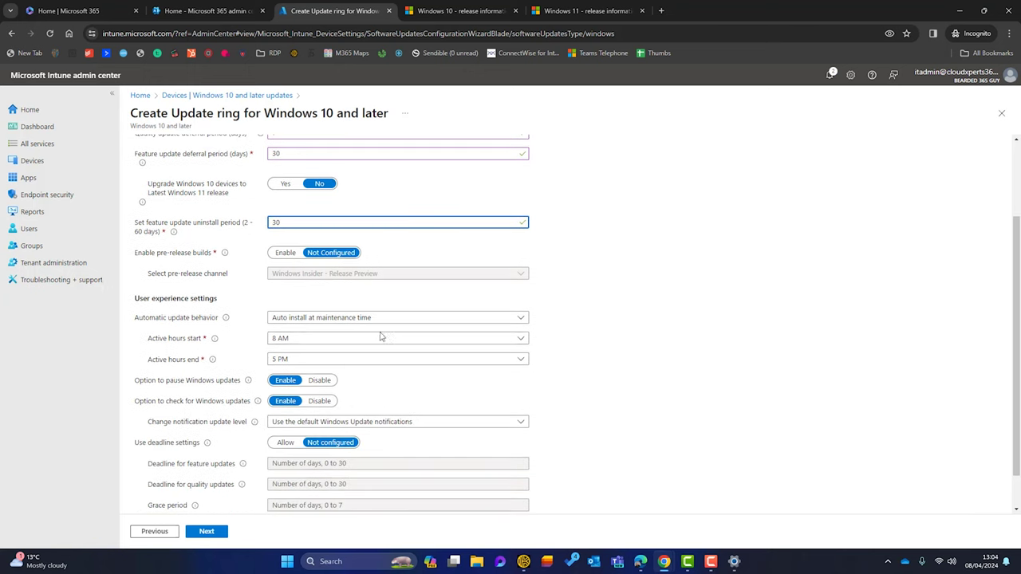
{"action": "scroll", "coordinate": [345, 377], "scroll_direction": "down", "scroll_amount": 1}
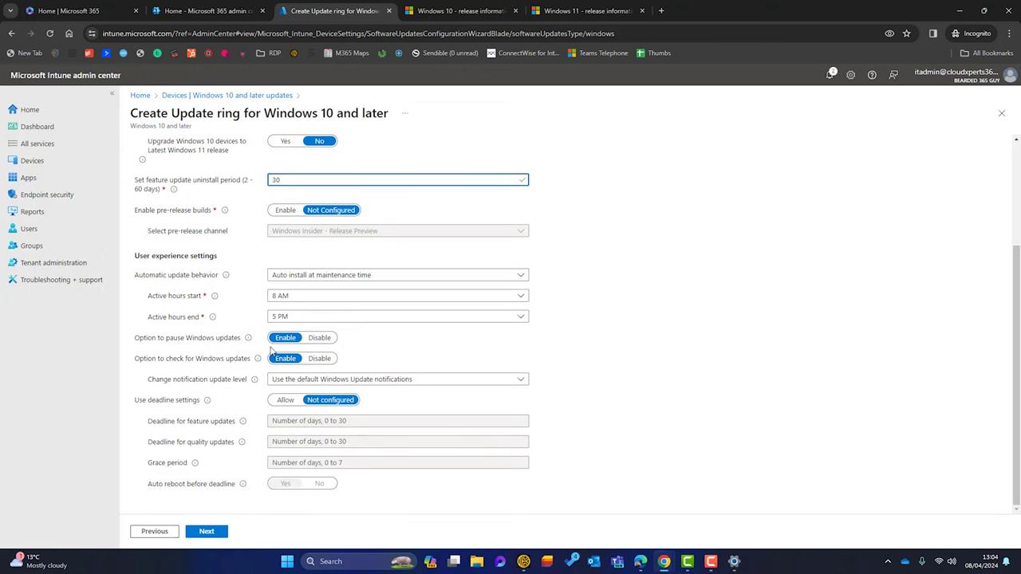
{"action": "left_click", "coordinate": [316, 341]}
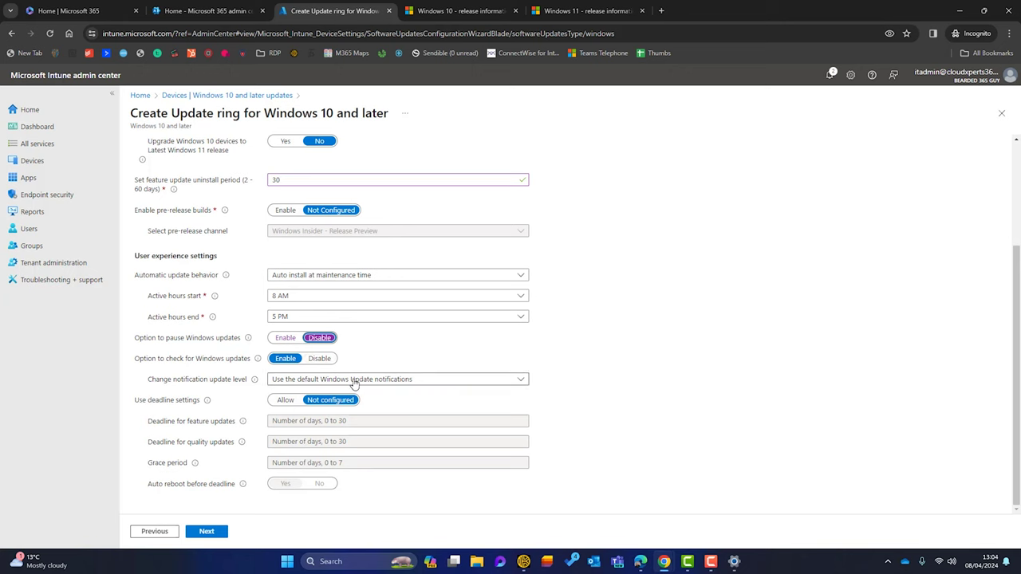
- Allow deadline settings with 7 days for feature updates, 7 for quality updates and a grace period of 2, and proceed to the assignments
{"action": "left_click", "coordinate": [285, 400]}
{"action": "left_click", "coordinate": [277, 420]}
{"action": "type", "text": "7"}
{"action": "key", "text": "Tab"}
{"action": "type", "text": "7"}
{"action": "key", "text": "Tab"}
{"action": "type", "text": "2"}
{"action": "left_click", "coordinate": [206, 532]}
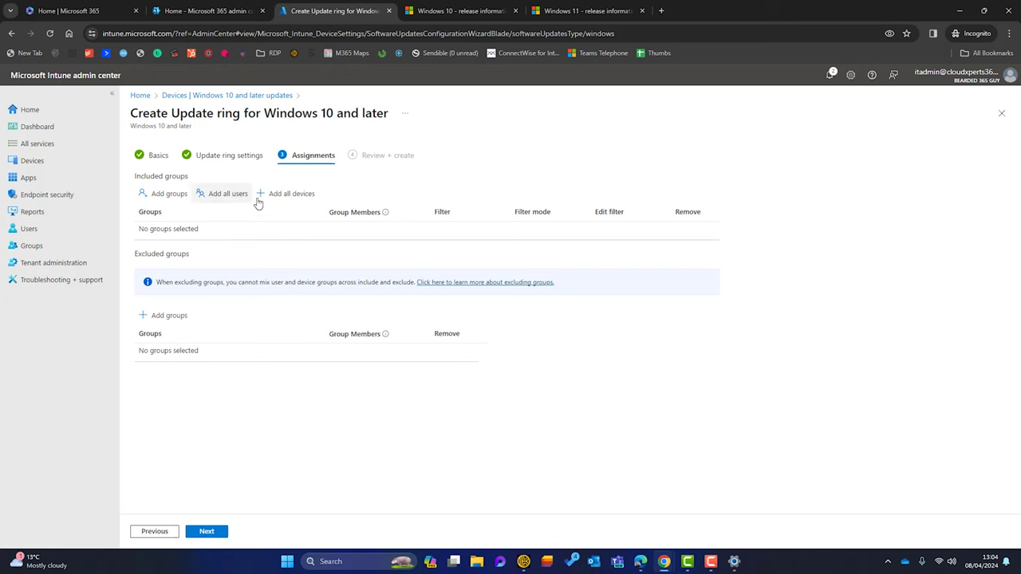
- Include the All Users group in the production ring's assignments and create the ring
{"action": "left_click", "coordinate": [171, 196]}
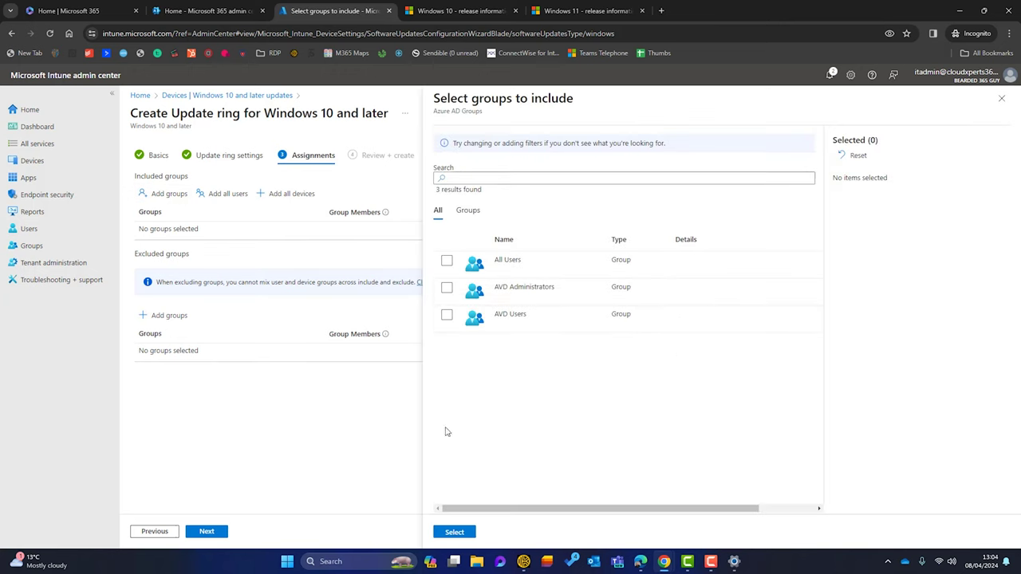
{"action": "left_click", "coordinate": [447, 260]}
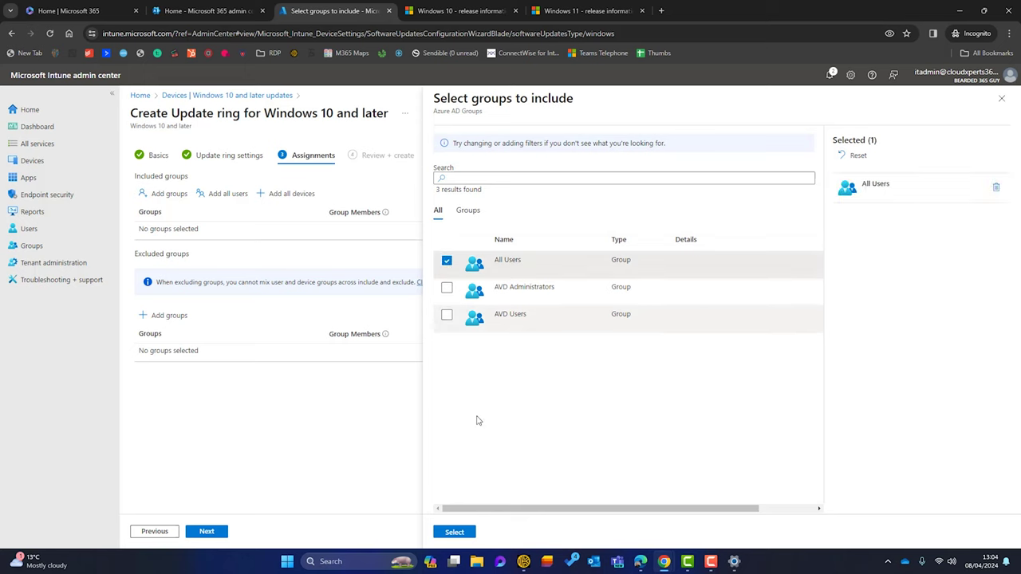
{"action": "left_click", "coordinate": [455, 532]}
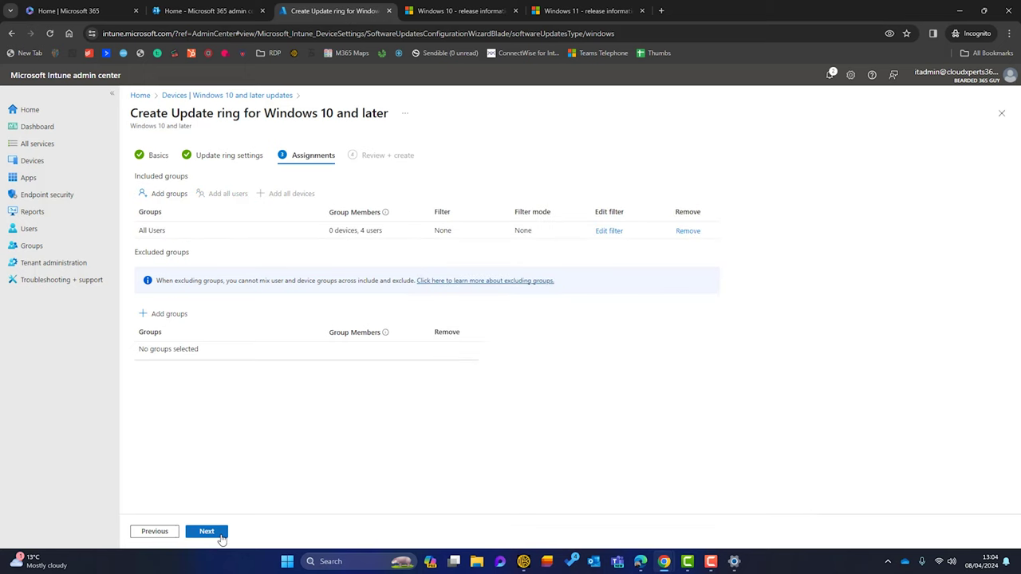
{"action": "left_click", "coordinate": [217, 534]}
{"action": "left_click", "coordinate": [200, 535]}
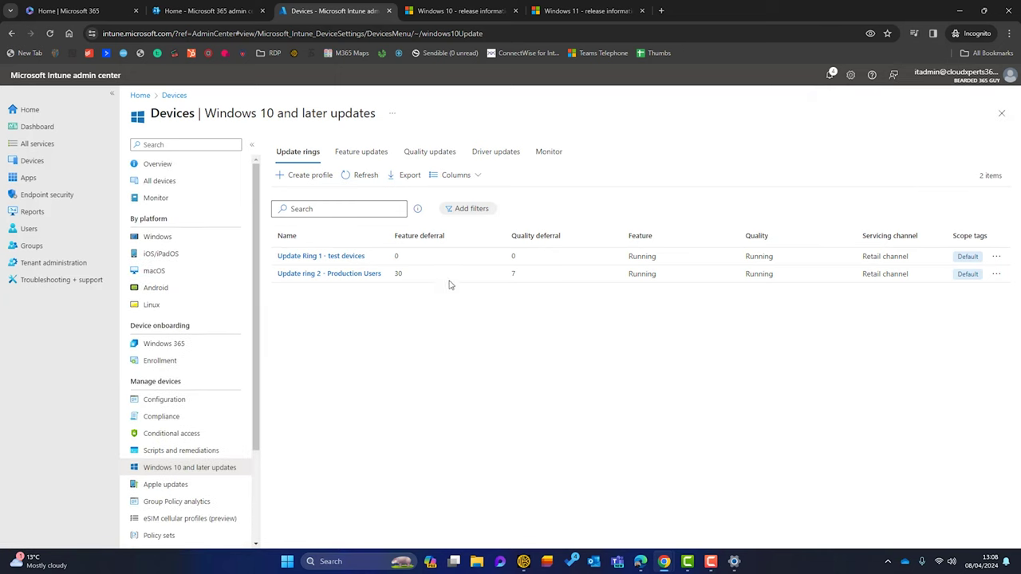
- Start a feature update deployment profile and name it "Feature Update Profile"
{"action": "left_click", "coordinate": [363, 160]}
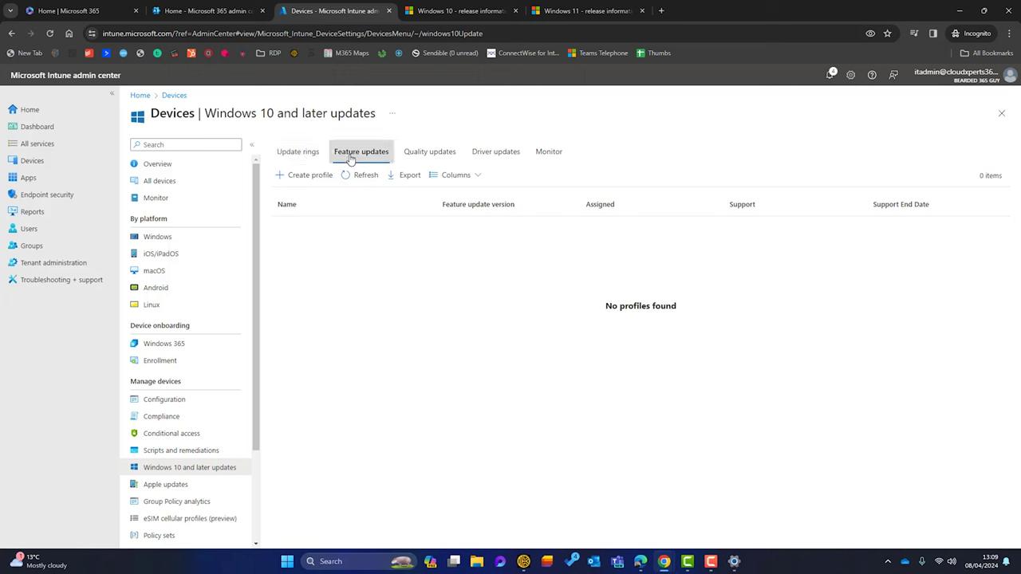
{"action": "left_click", "coordinate": [306, 177]}
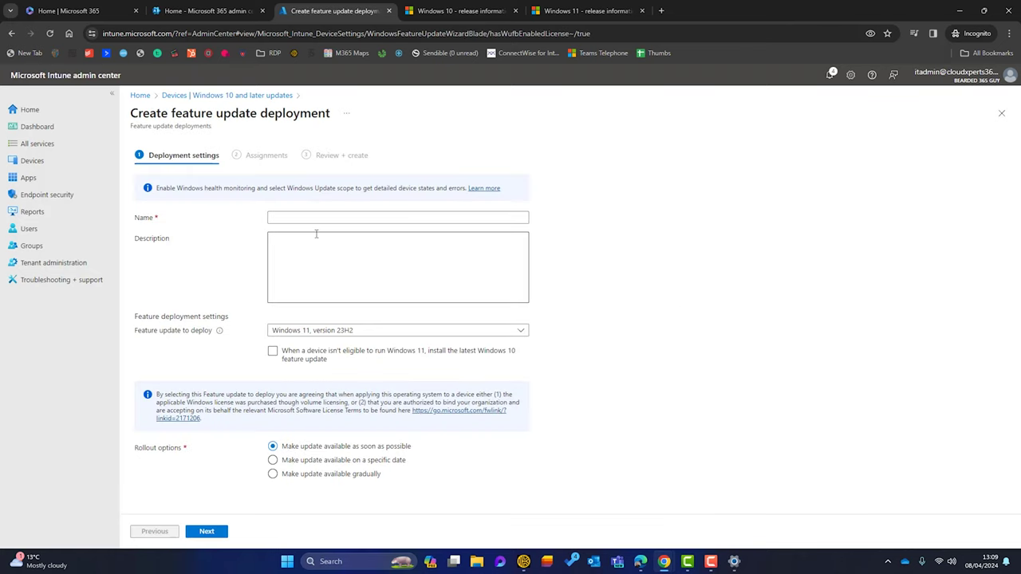
{"action": "left_click", "coordinate": [303, 218]}
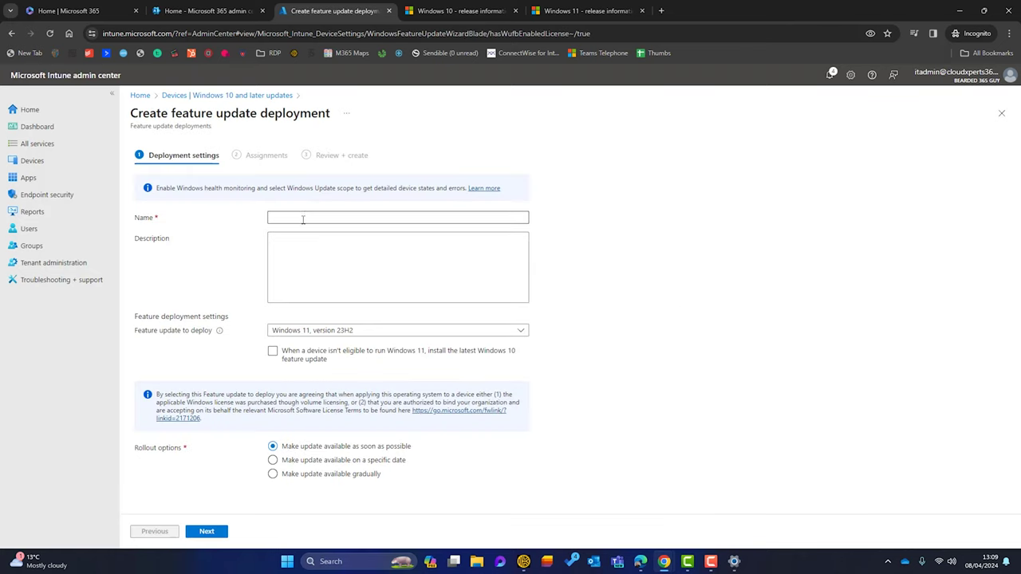
{"action": "type", "text": "Feature Update Profile"}
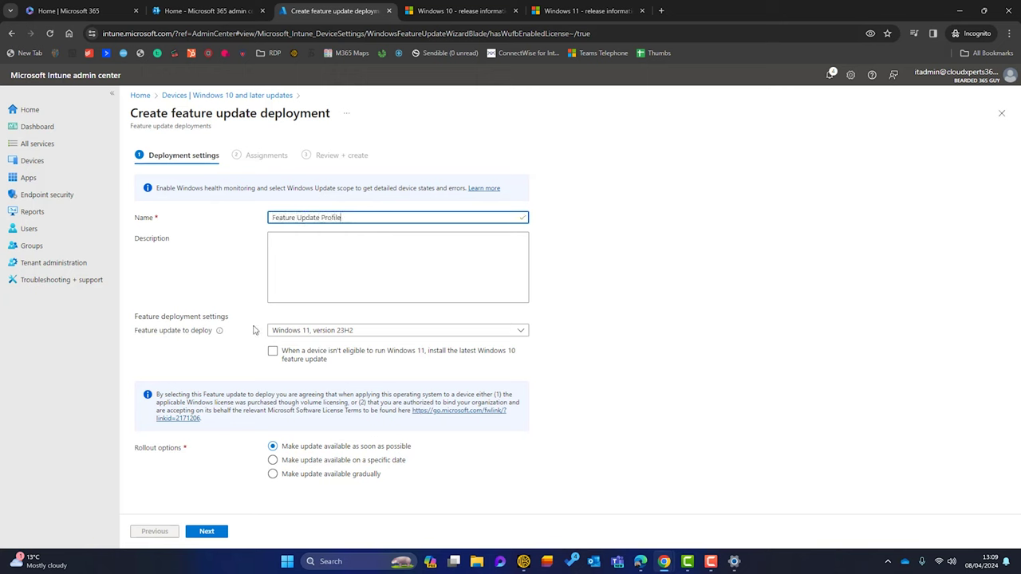
- Check the Windows 11 versions on the release information page and choose Windows 11, version 22H2 as the feature update to deploy
{"action": "left_click", "coordinate": [522, 334]}
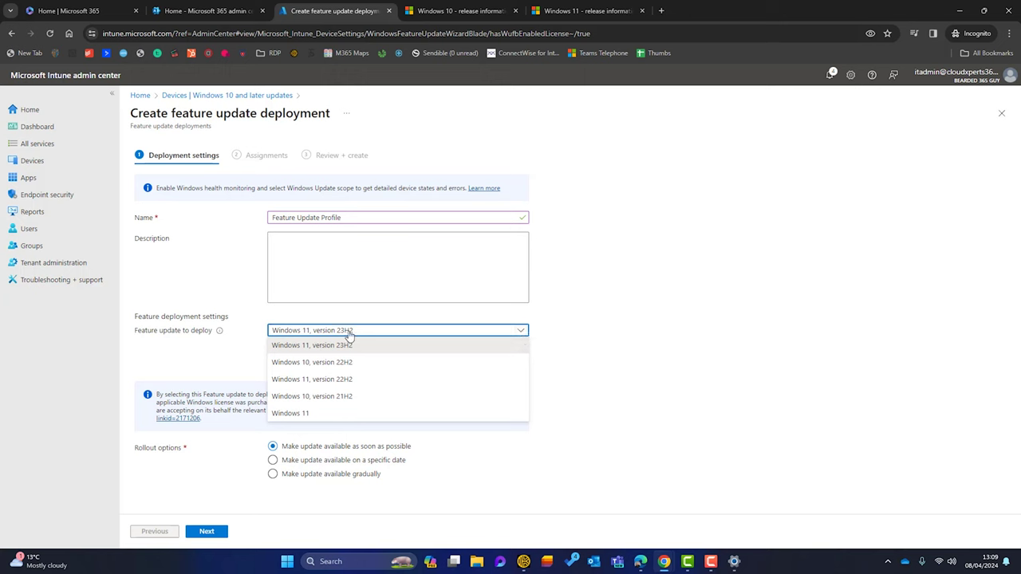
{"action": "left_click", "coordinate": [558, 12]}
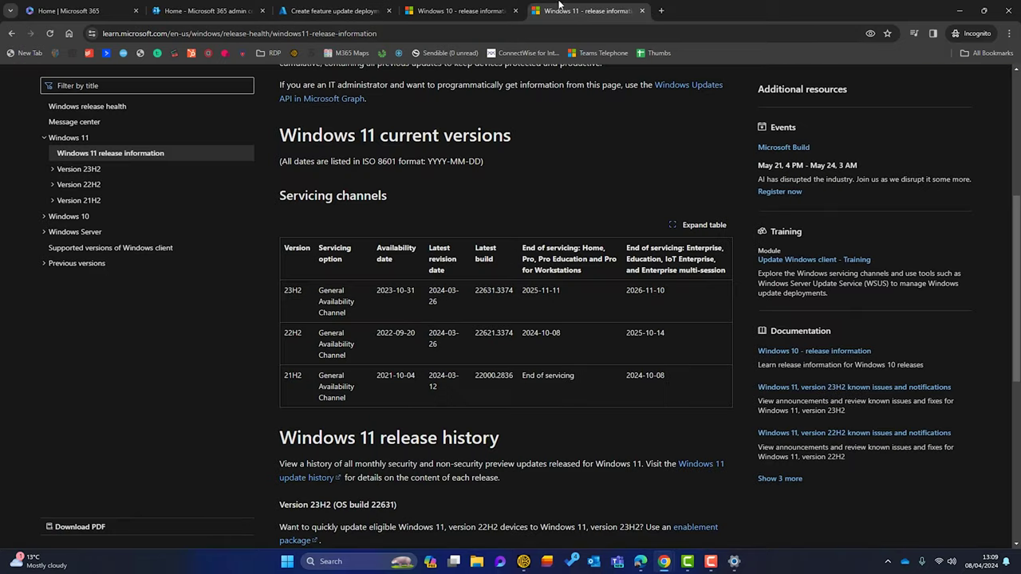
{"action": "left_click_drag", "start_coordinate": [285, 290], "coordinate": [299, 290]}
{"action": "left_click", "coordinate": [354, 13]}
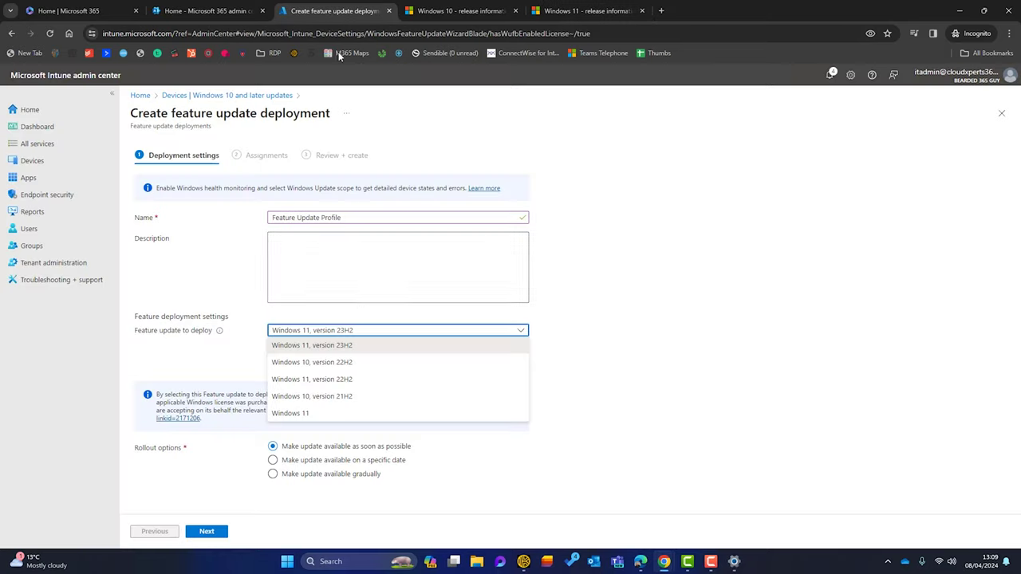
{"action": "left_click", "coordinate": [309, 381]}
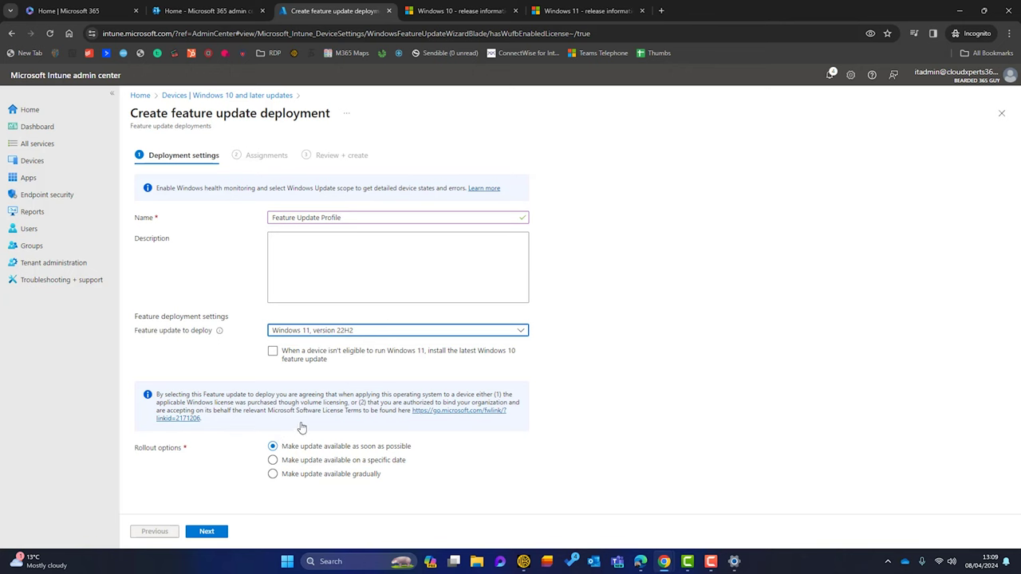
- Include the All Users group in the feature update deployment's assignments and create the deployment
{"action": "left_click", "coordinate": [207, 533]}
{"action": "left_click", "coordinate": [174, 195]}
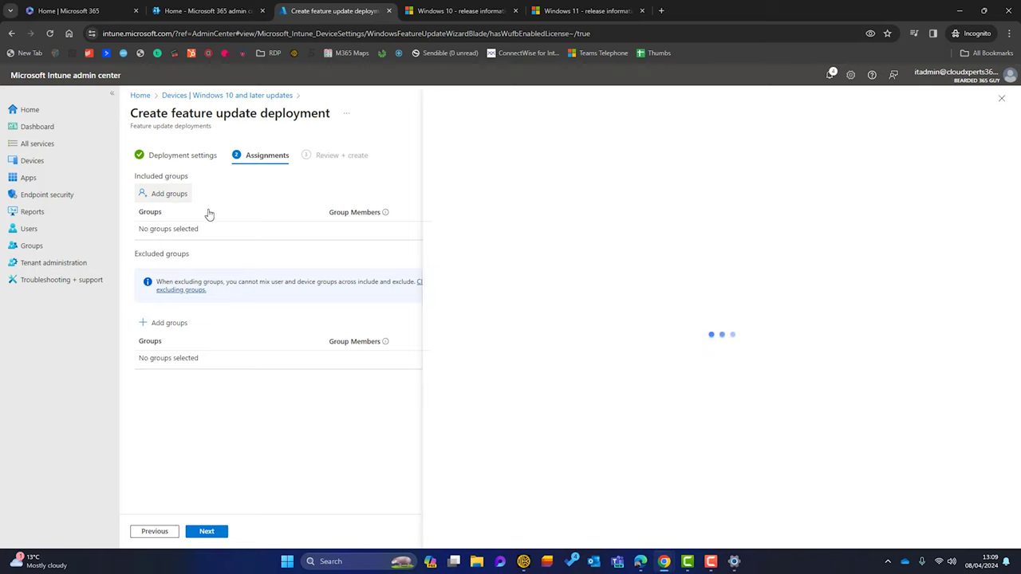
{"action": "left_click", "coordinate": [447, 261]}
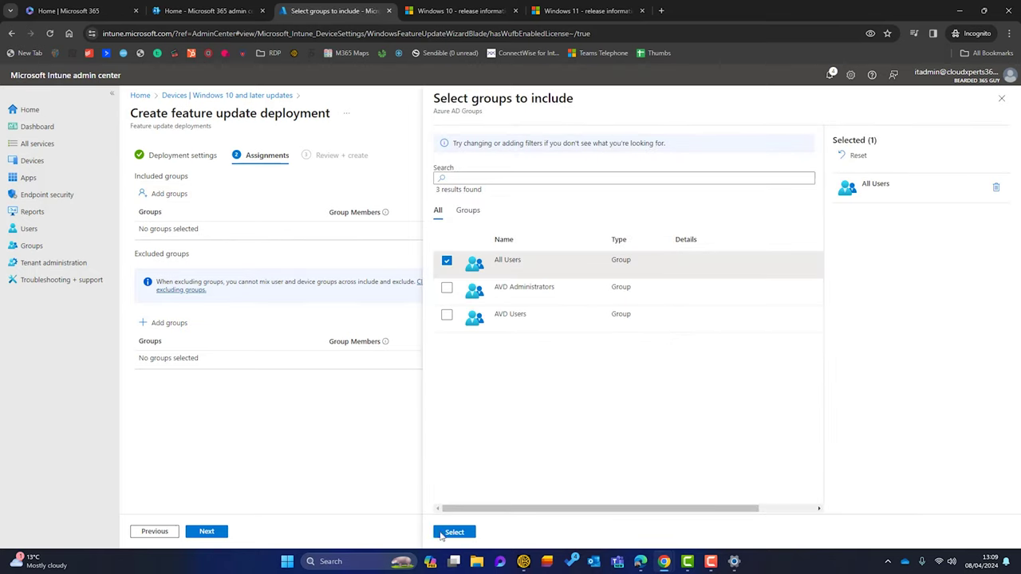
{"action": "left_click", "coordinate": [454, 532]}
{"action": "left_click", "coordinate": [220, 535]}
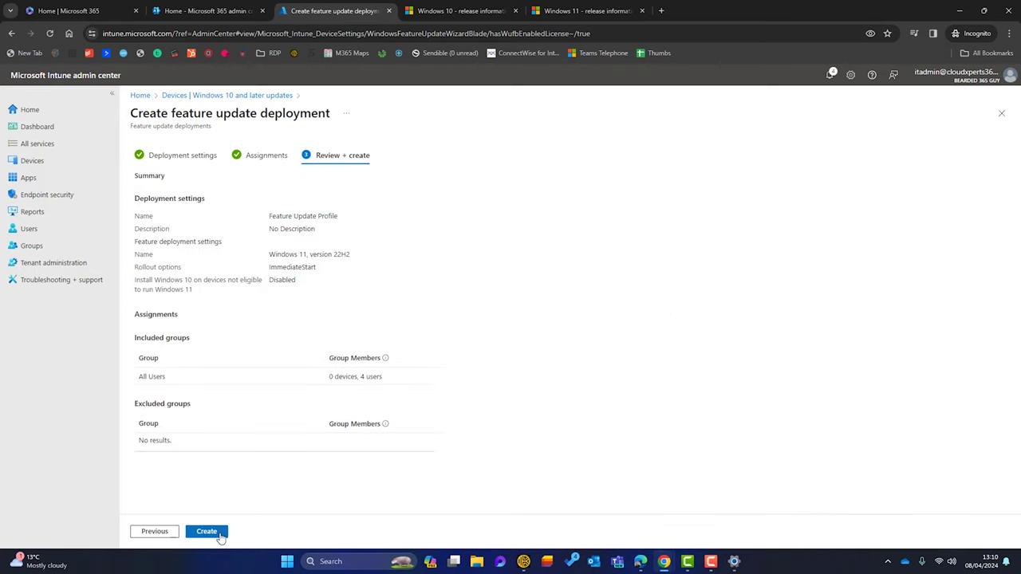
{"action": "left_click", "coordinate": [220, 536]}
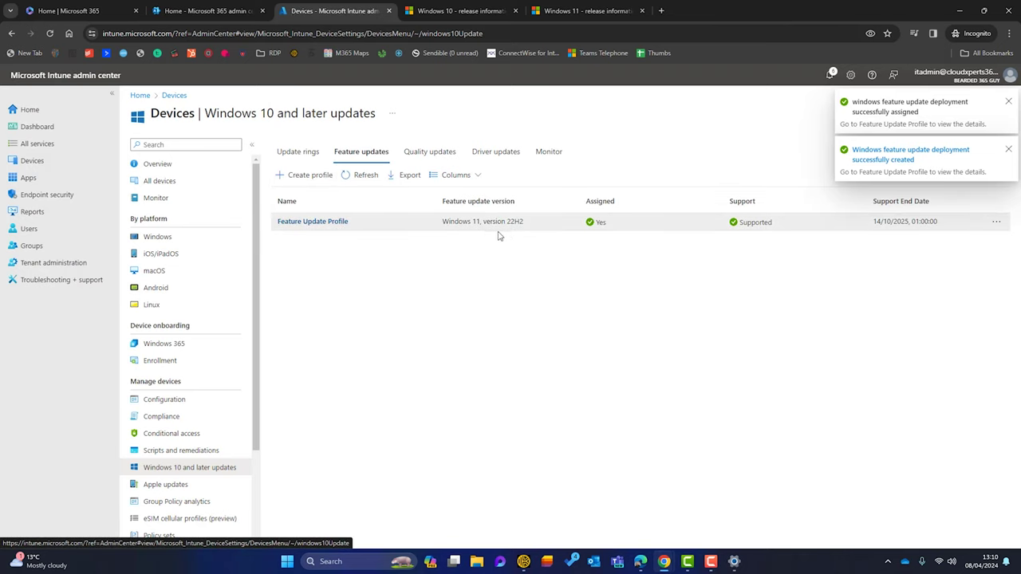
- Compare the profile's feature update version with the newest version on the Windows 11 release information page
{"action": "left_click_drag", "start_coordinate": [507, 220], "coordinate": [441, 222]}
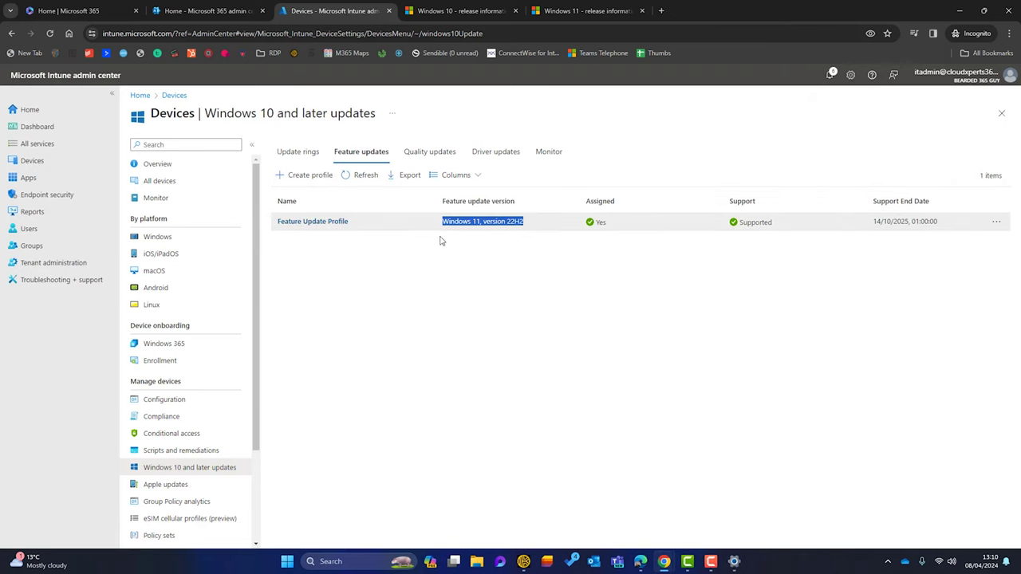
{"action": "left_click", "coordinate": [440, 255]}
{"action": "left_click", "coordinate": [587, 10]}
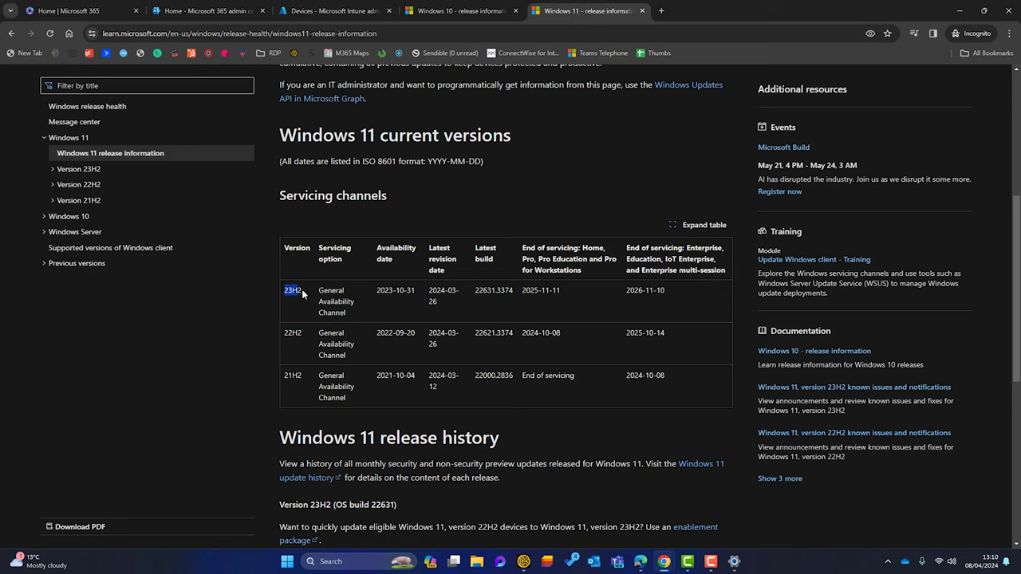
{"action": "left_click_drag", "start_coordinate": [302, 289], "coordinate": [284, 290]}
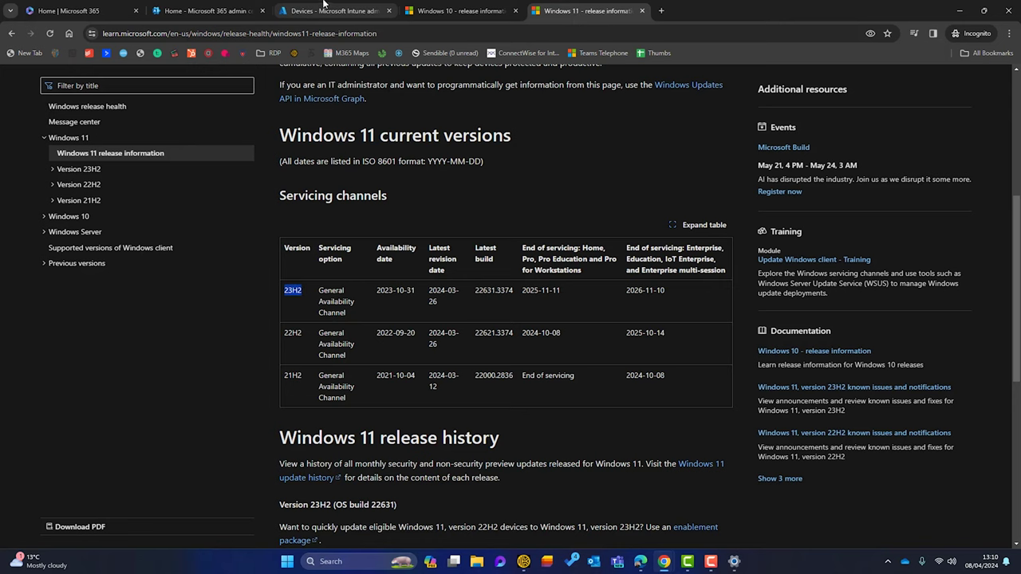
{"action": "left_click", "coordinate": [325, 9]}
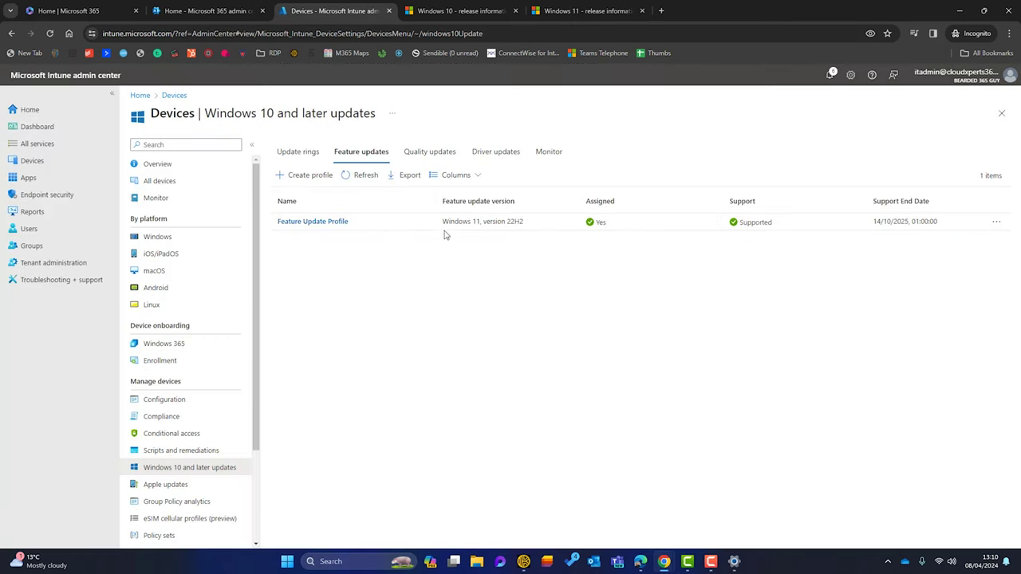
{"action": "left_click_drag", "start_coordinate": [441, 223], "coordinate": [528, 223]}
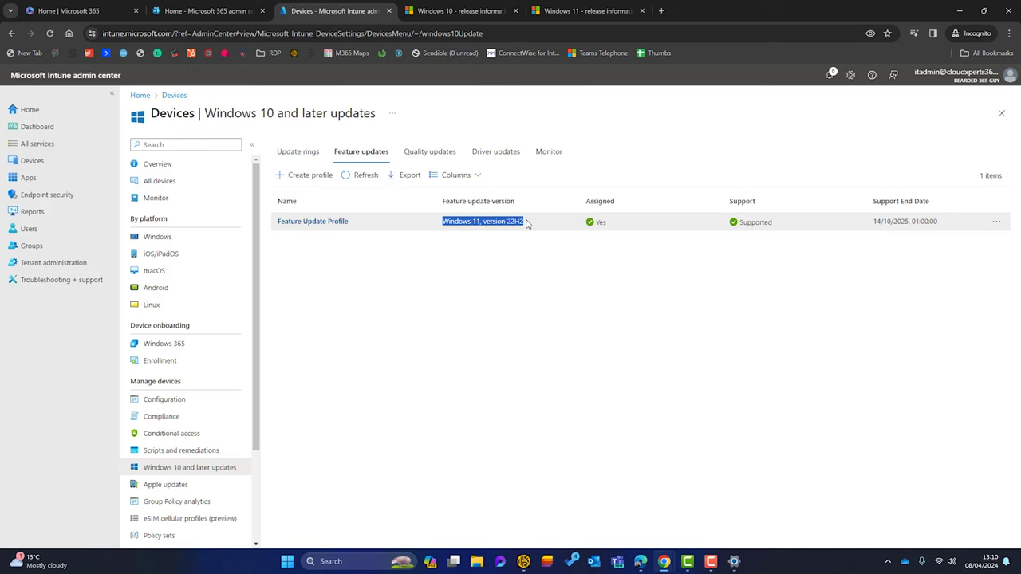
{"action": "left_click", "coordinate": [502, 287]}
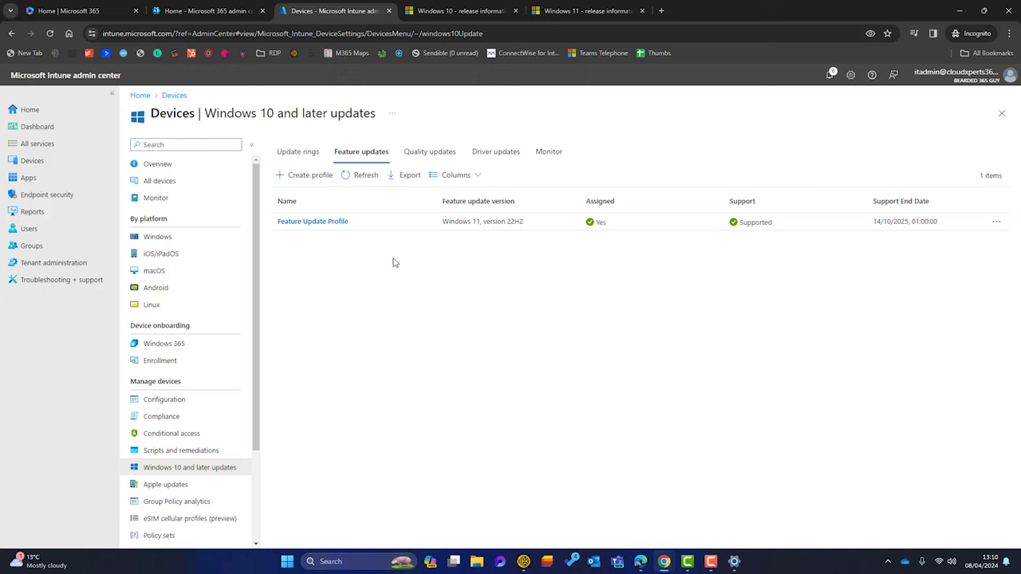
- Edit Feature Update Profile to deploy Windows 11, version 23H2, save the change and return to the feature updates list
{"action": "left_click", "coordinate": [343, 224]}
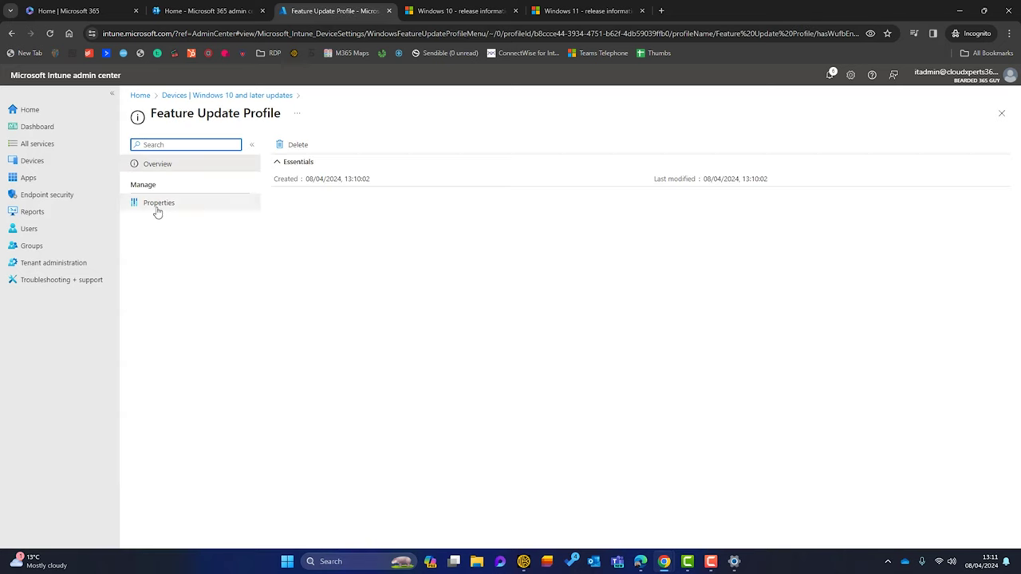
{"action": "left_click", "coordinate": [157, 212]}
{"action": "left_click", "coordinate": [348, 159]}
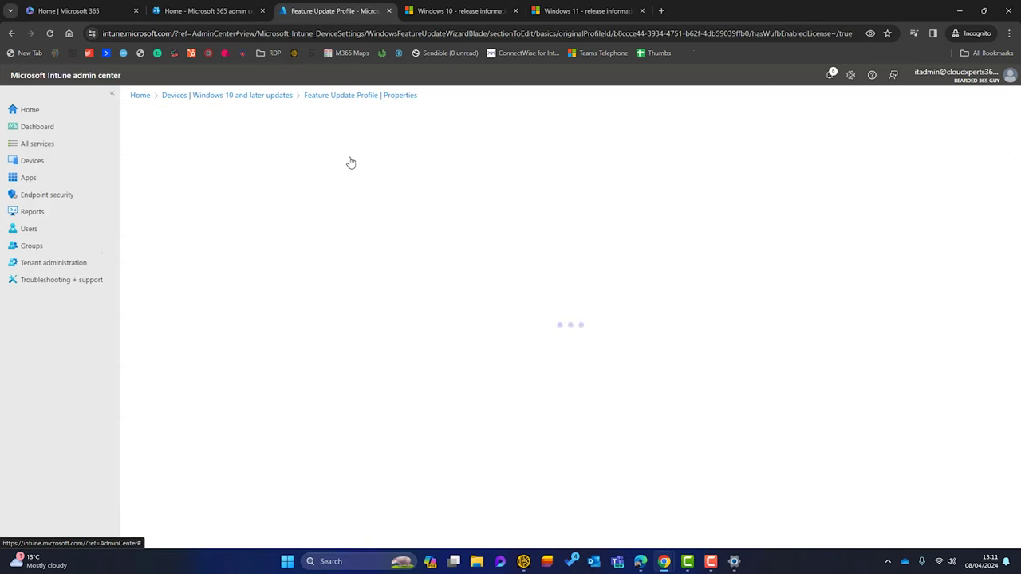
{"action": "left_click", "coordinate": [358, 330]}
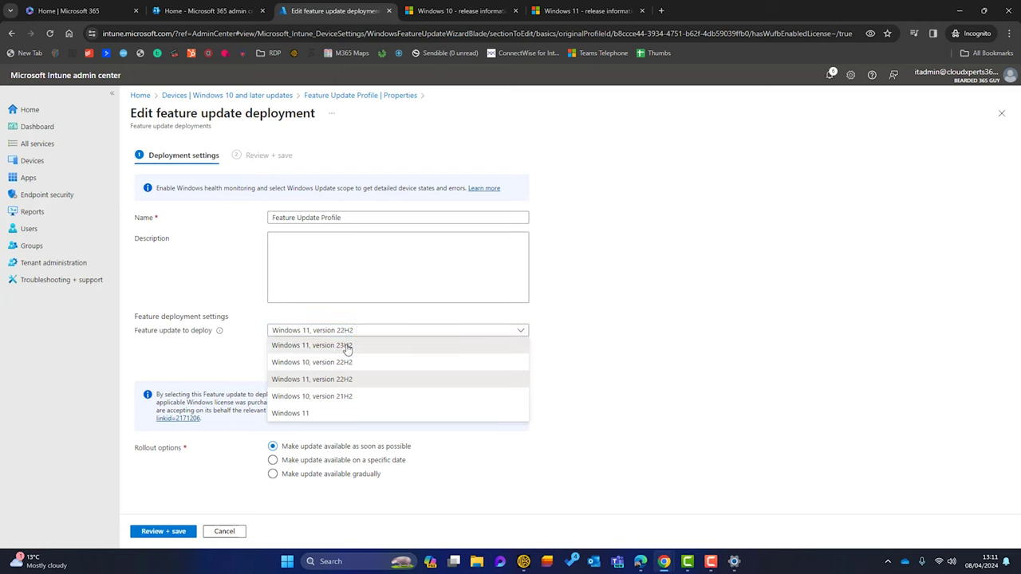
{"action": "left_click", "coordinate": [348, 346]}
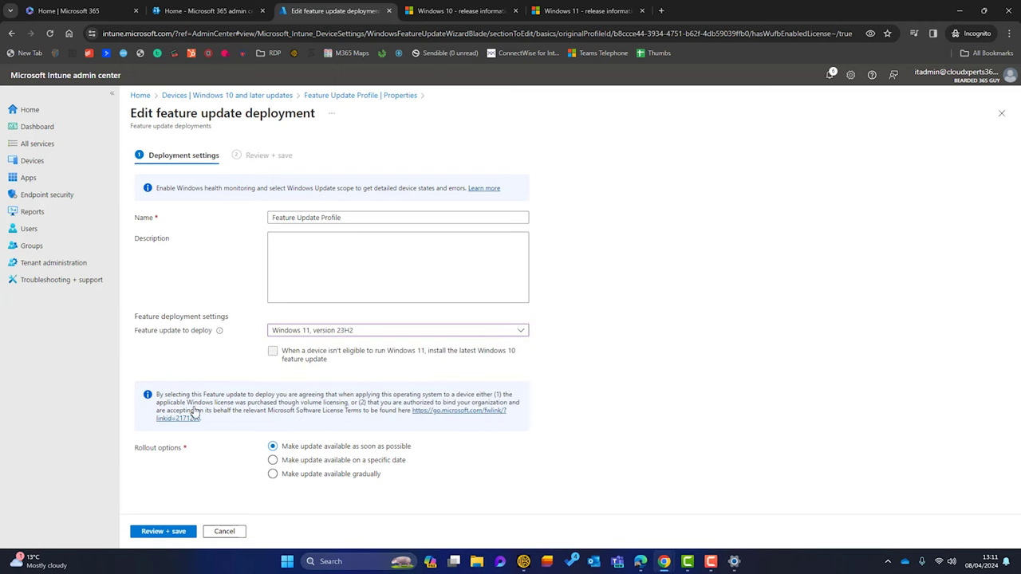
{"action": "left_click", "coordinate": [175, 532]}
{"action": "left_click", "coordinate": [152, 535]}
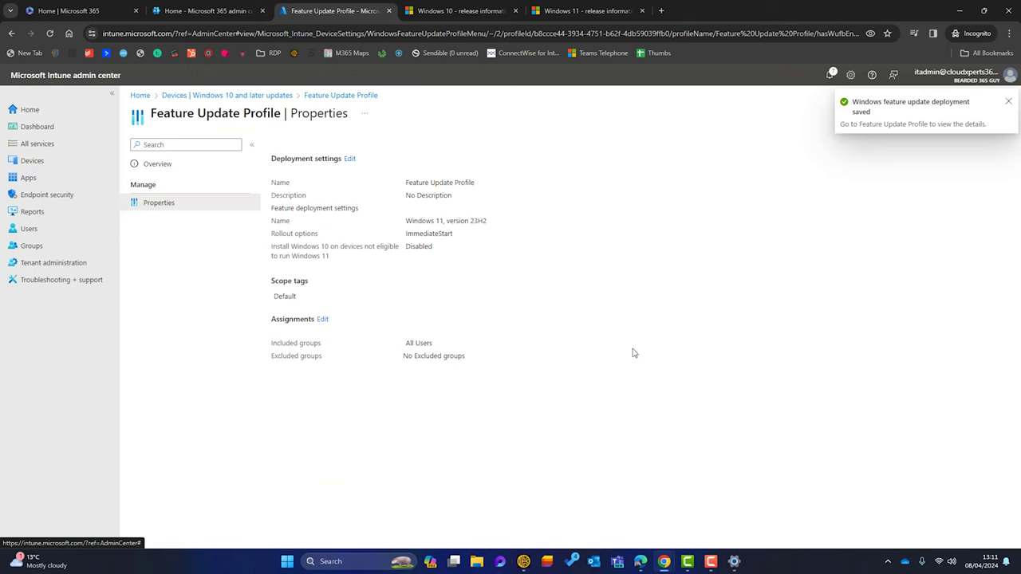
{"action": "left_click", "coordinate": [212, 96]}
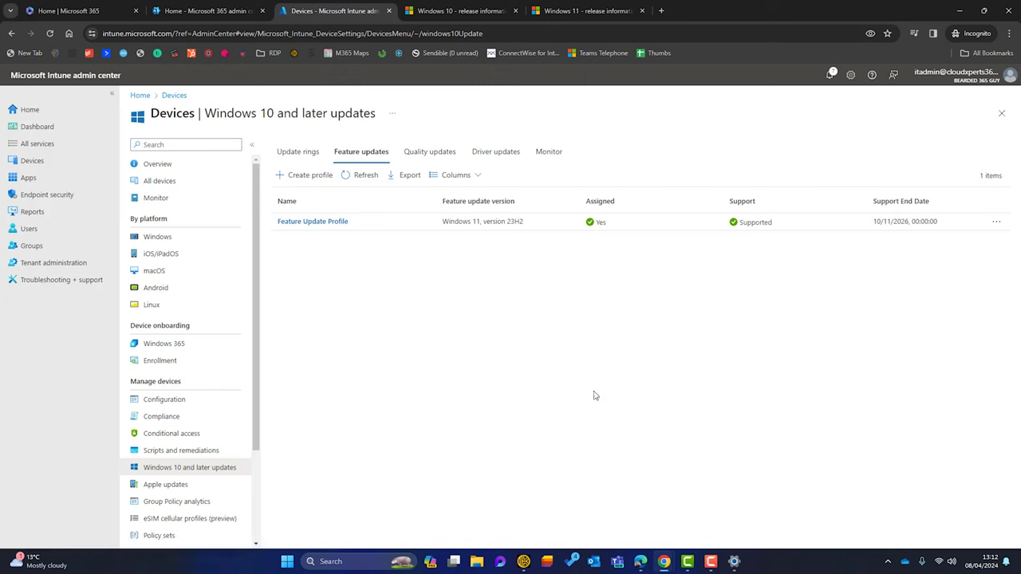
- View the quality updates list, and examine the approval method and availability delay of the Windows 10/11 Drivers update policy
{"action": "left_click", "coordinate": [421, 155]}
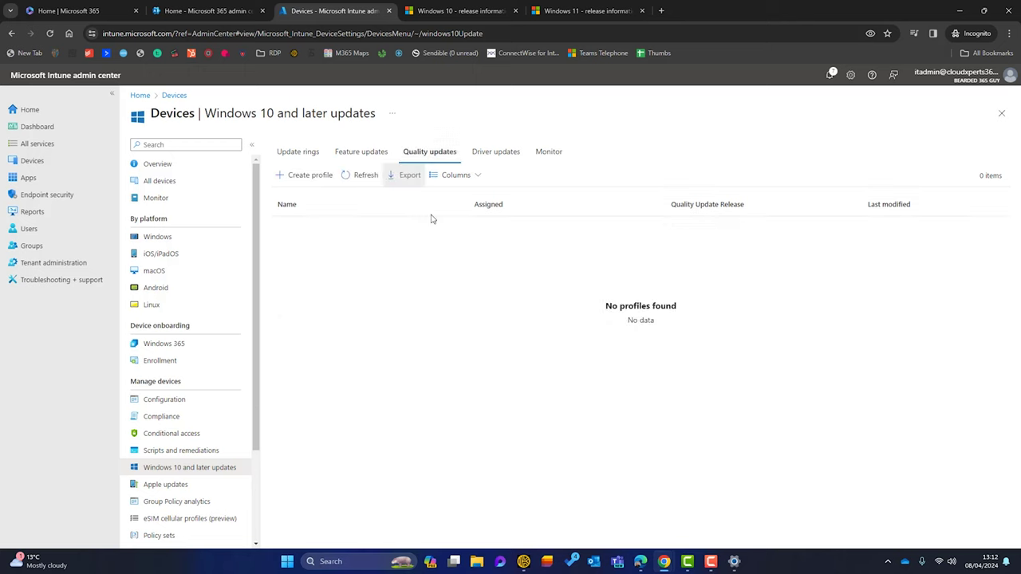
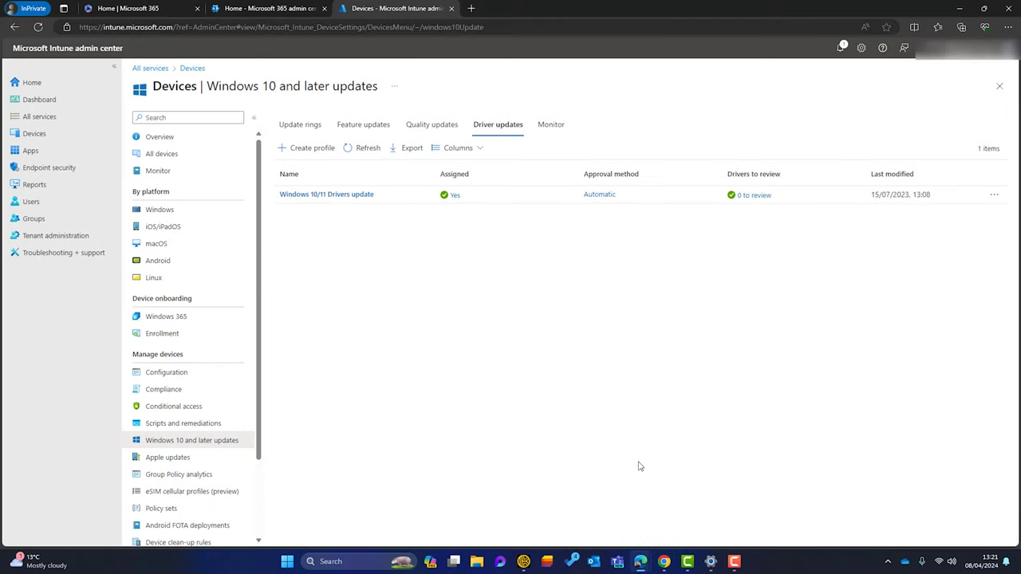
{"action": "left_click", "coordinate": [338, 196]}
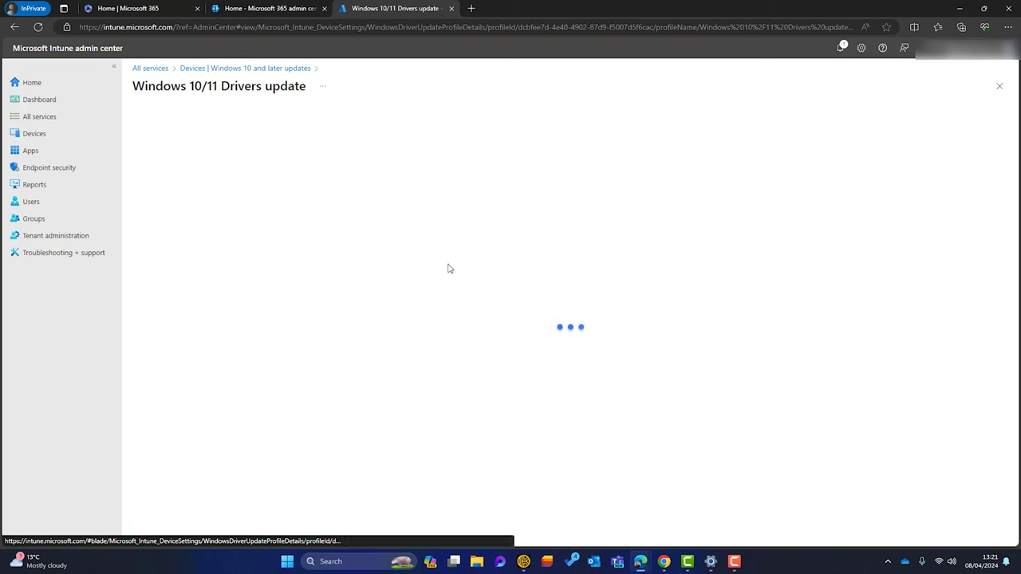
{"action": "left_click_drag", "start_coordinate": [279, 311], "coordinate": [444, 314]}
{"action": "left_click", "coordinate": [231, 338]}
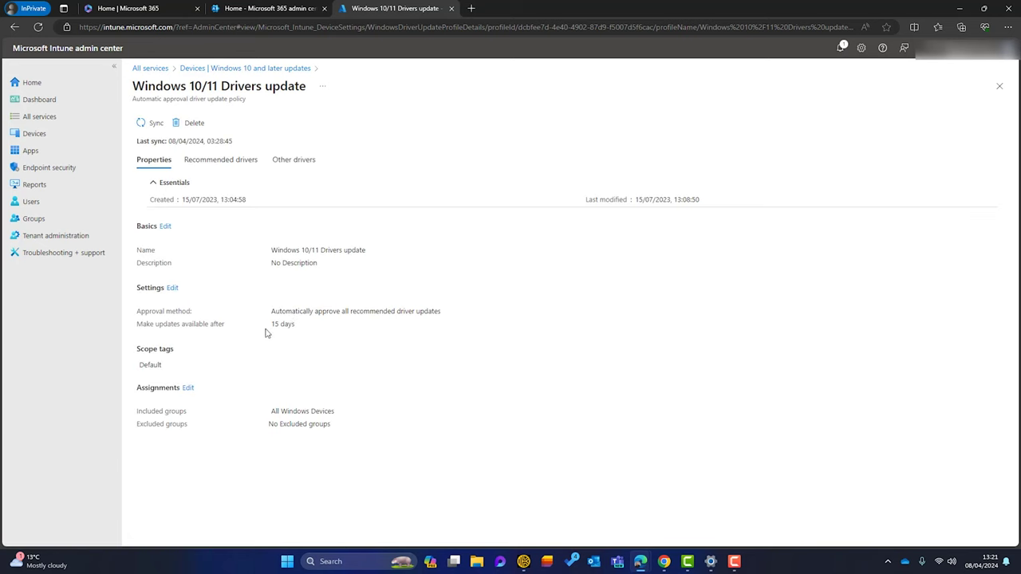
{"action": "left_click_drag", "start_coordinate": [292, 324], "coordinate": [271, 324]}
{"action": "left_click", "coordinate": [320, 345]}
- Compare the recommended drivers with the other drivers in the Windows 10/11 Drivers update policy, including their approval status
{"action": "left_click", "coordinate": [238, 161]}
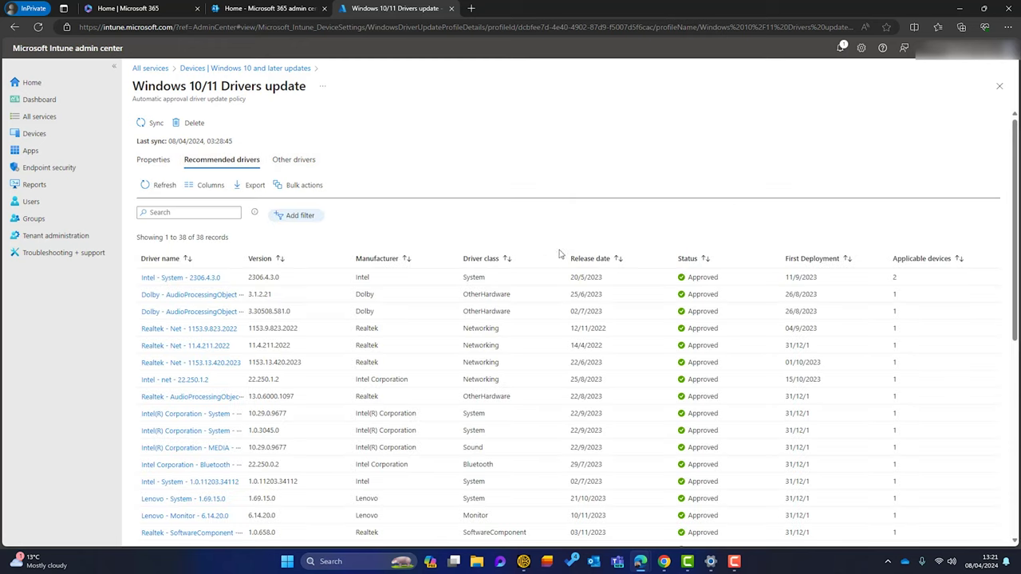
{"action": "scroll", "coordinate": [696, 361], "scroll_direction": "down", "scroll_amount": 3}
{"action": "scroll", "coordinate": [695, 361], "scroll_direction": "down", "scroll_amount": 4}
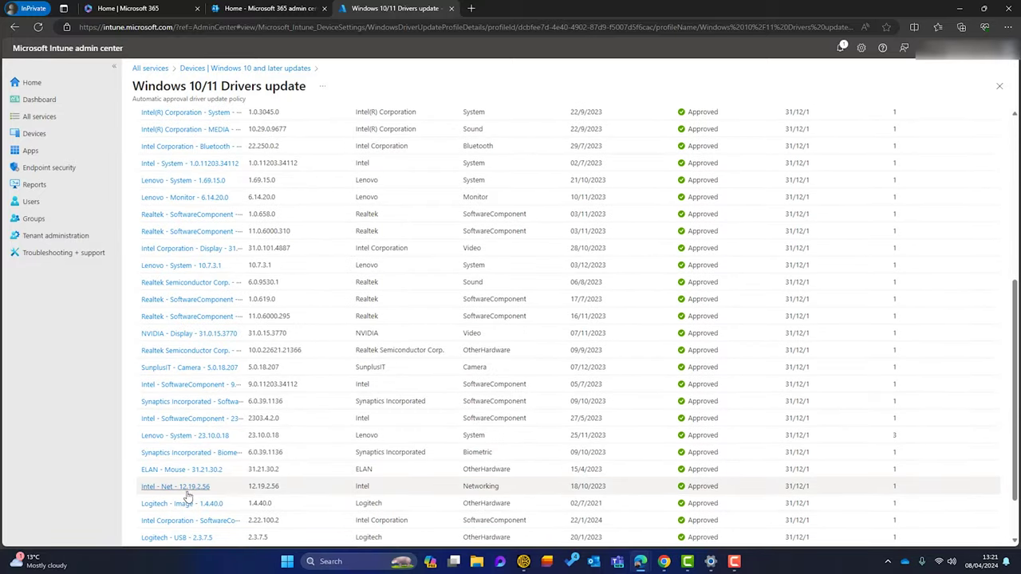
{"action": "scroll", "coordinate": [239, 367], "scroll_direction": "up", "scroll_amount": 7}
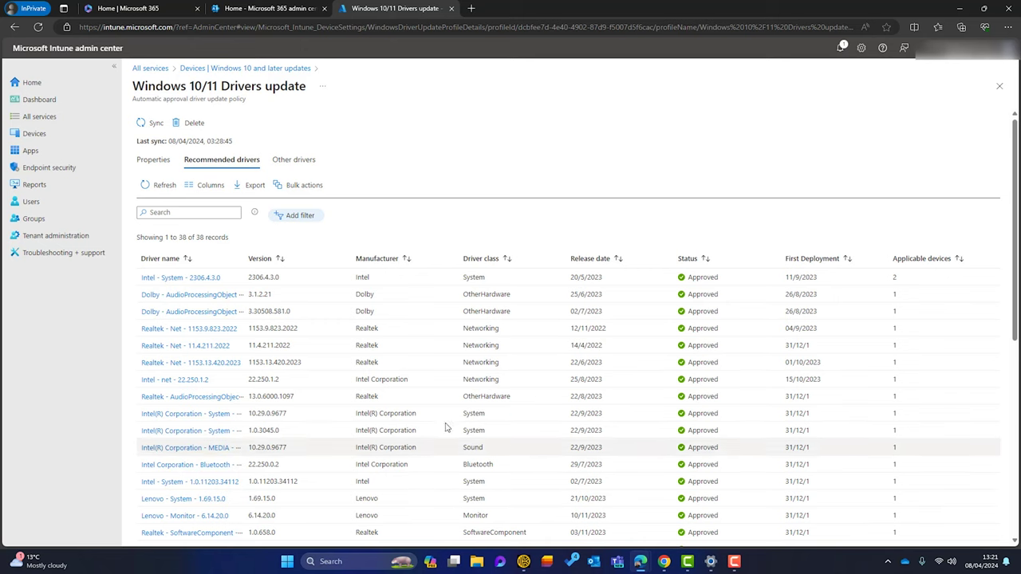
{"action": "left_click", "coordinate": [285, 161]}
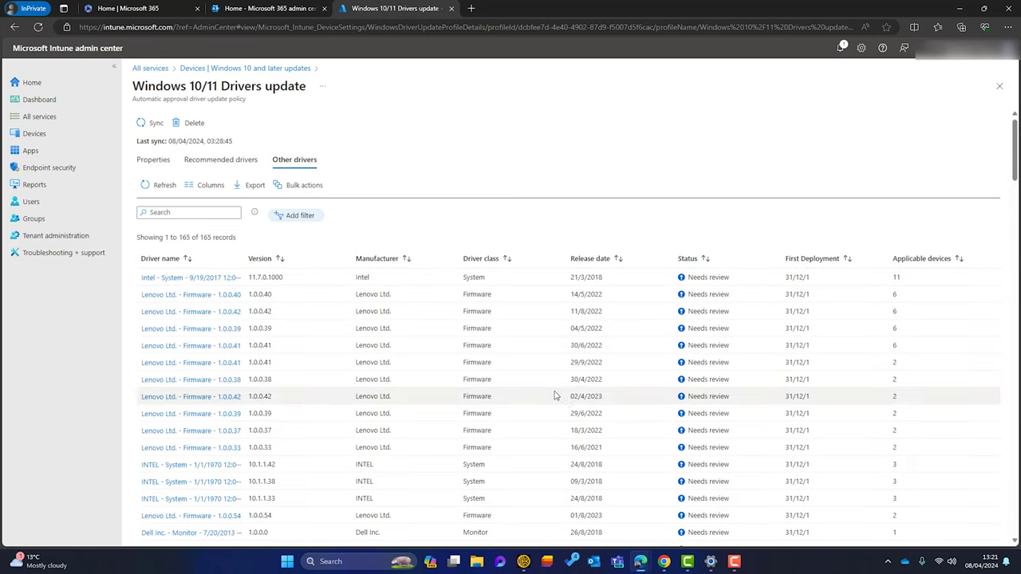
{"action": "left_click", "coordinate": [231, 161]}
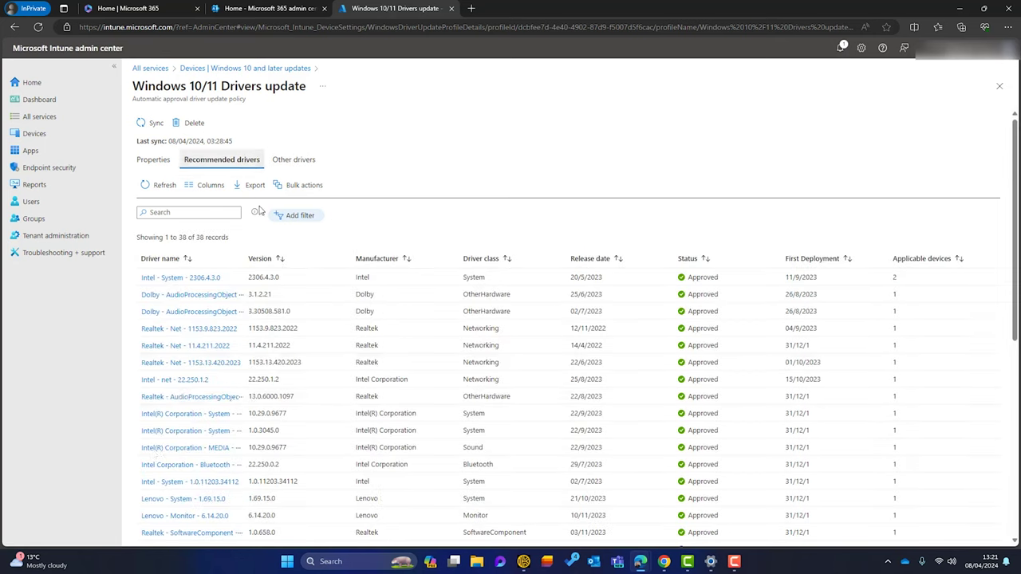
{"action": "left_click", "coordinate": [297, 159]}
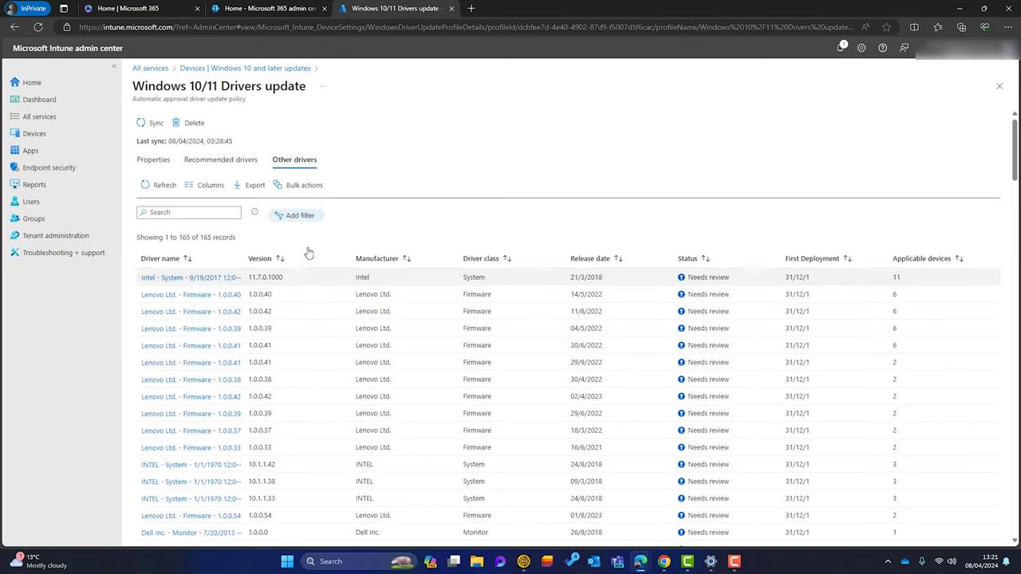
{"action": "left_click", "coordinate": [254, 163]}
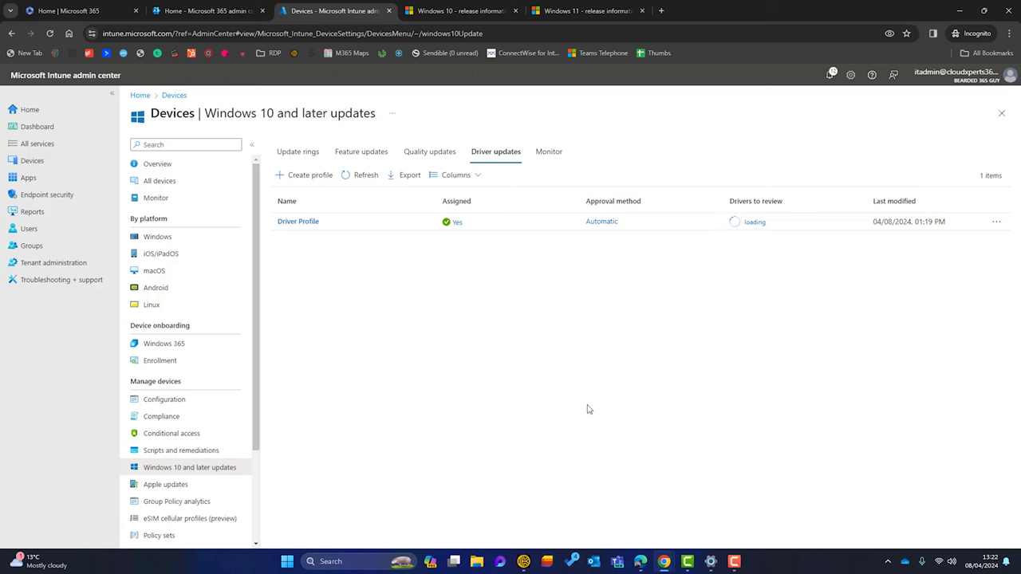
- Check the monitoring overview for Windows update rings, feature, quality and driver update policies and refresh it
{"action": "left_click", "coordinate": [548, 151]}
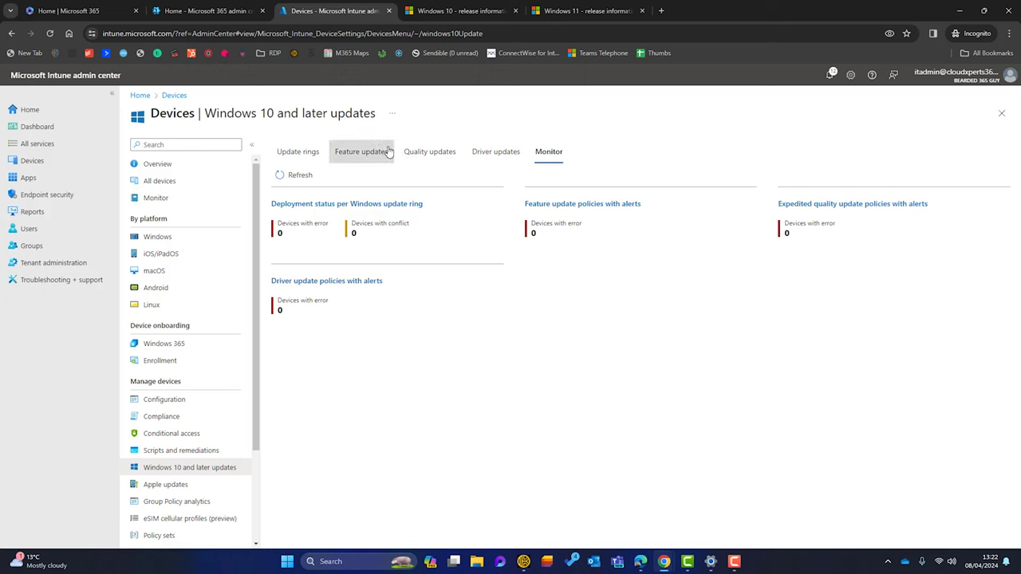
{"action": "left_click", "coordinate": [294, 177]}
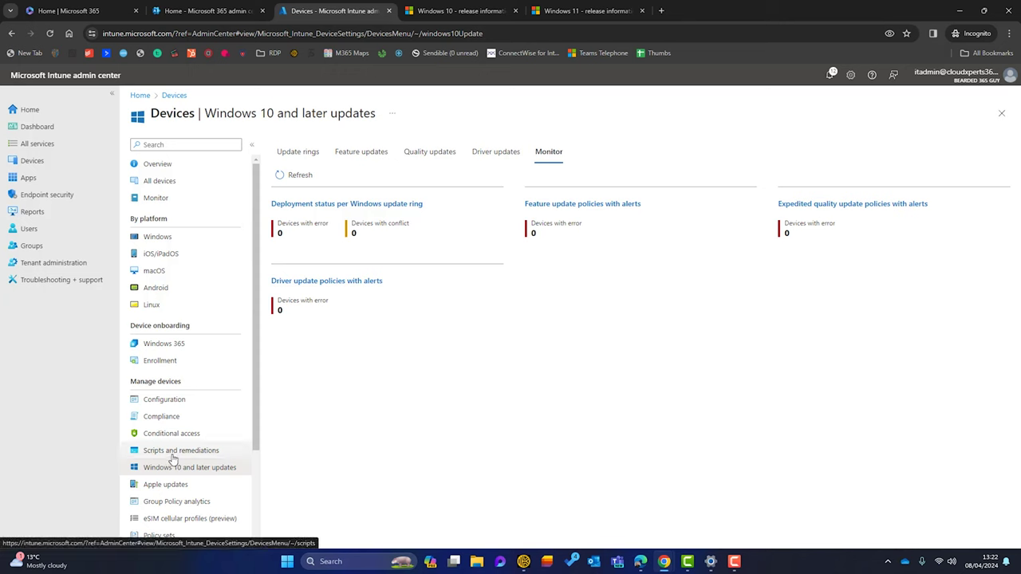
- Start a new device configuration policy for Windows 10 and later using the Settings catalog, and name it MS Office Update
{"action": "left_click", "coordinate": [166, 402]}
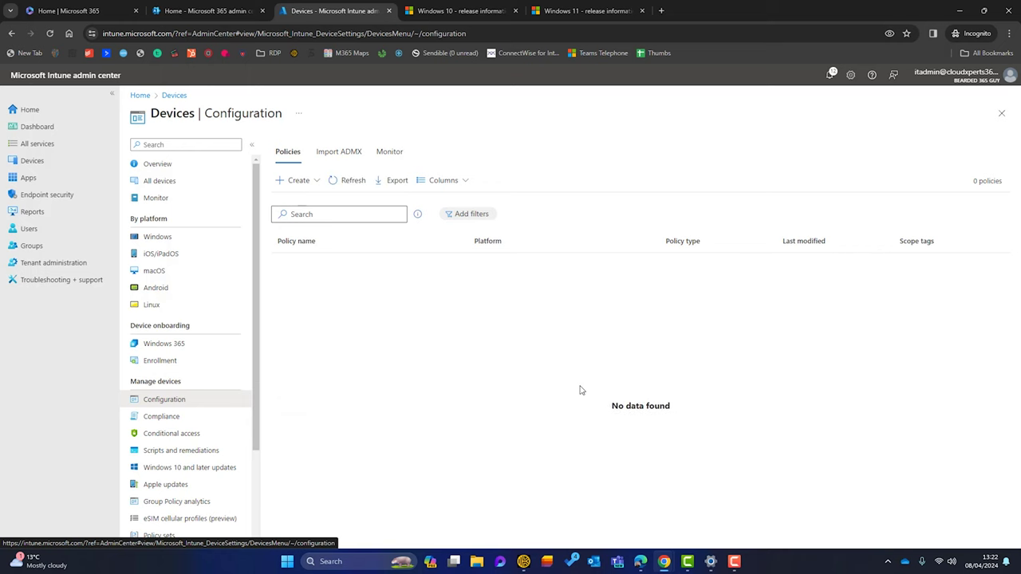
{"action": "left_click", "coordinate": [302, 183]}
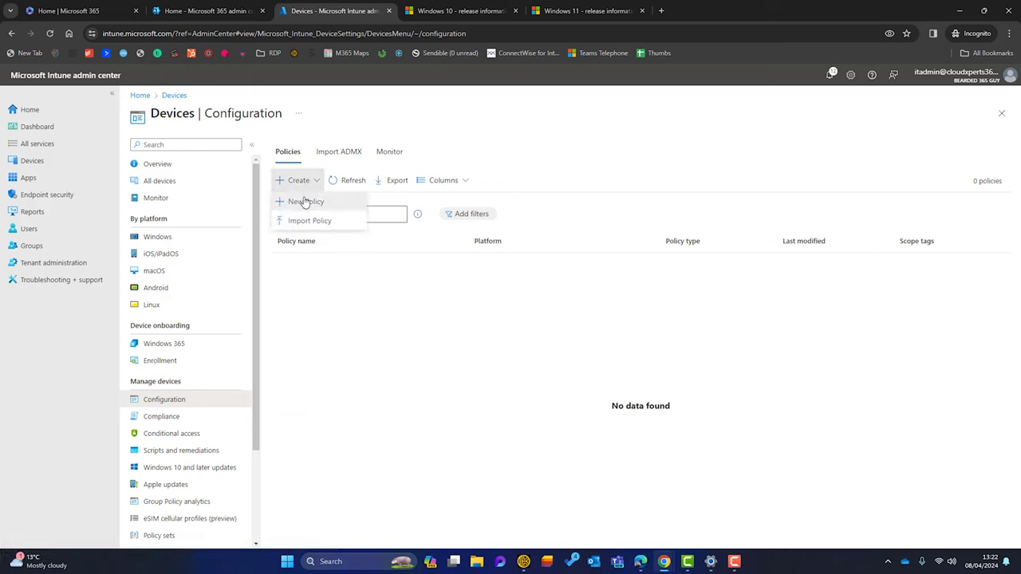
{"action": "left_click", "coordinate": [303, 200]}
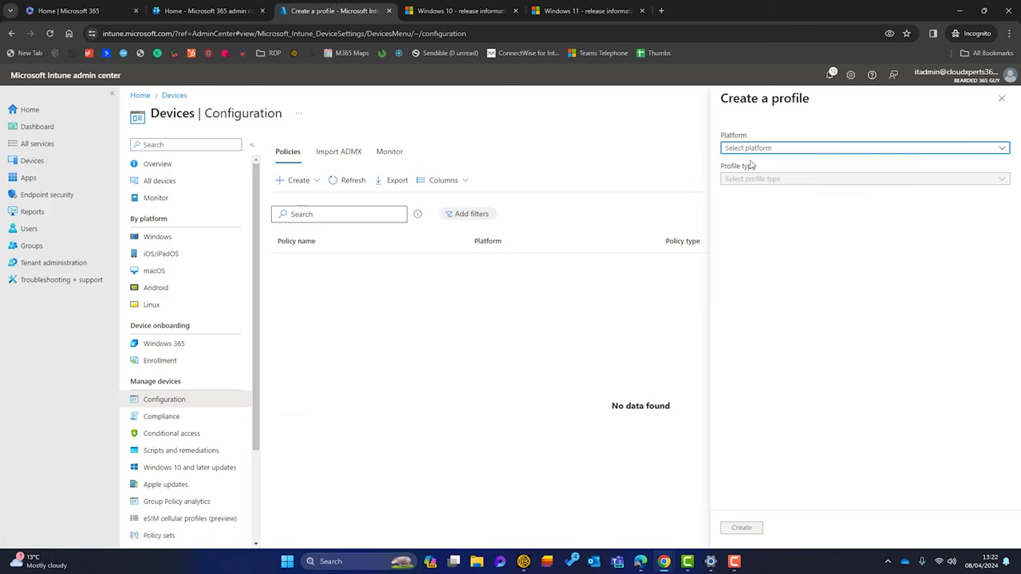
{"action": "left_click", "coordinate": [766, 149]}
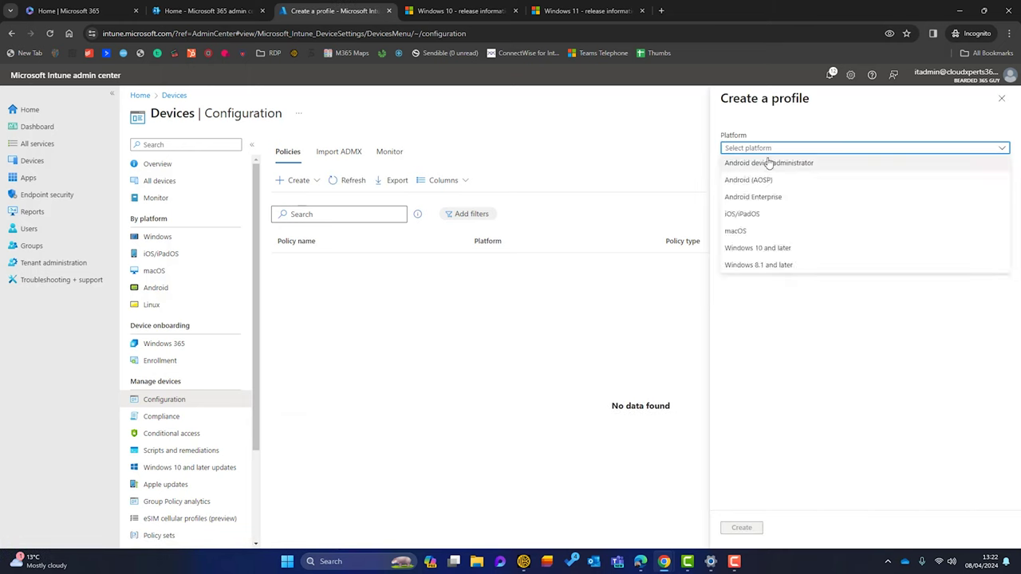
{"action": "left_click", "coordinate": [771, 248]}
{"action": "left_click", "coordinate": [802, 180]}
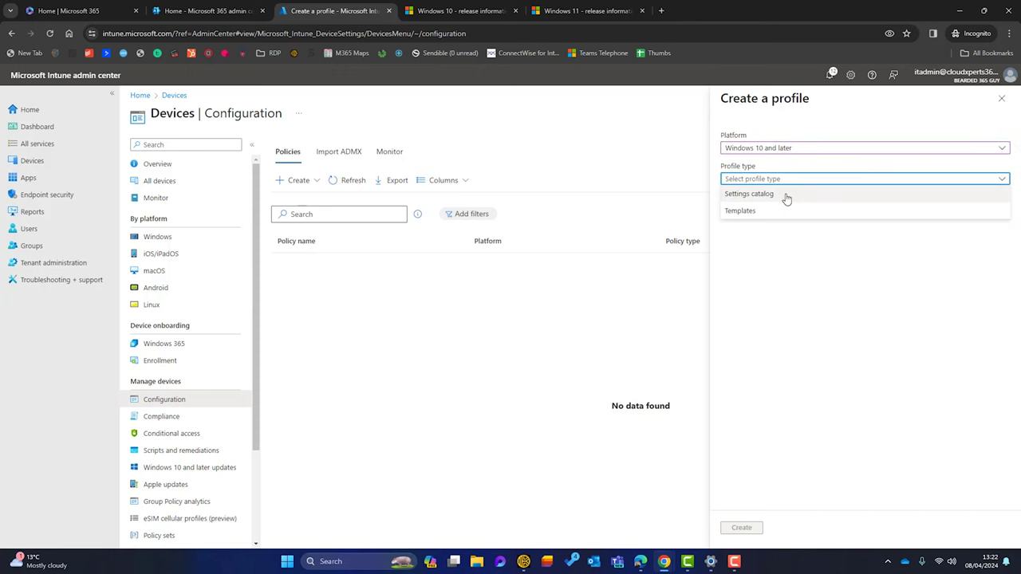
{"action": "left_click", "coordinate": [785, 195]}
{"action": "left_click", "coordinate": [750, 527]}
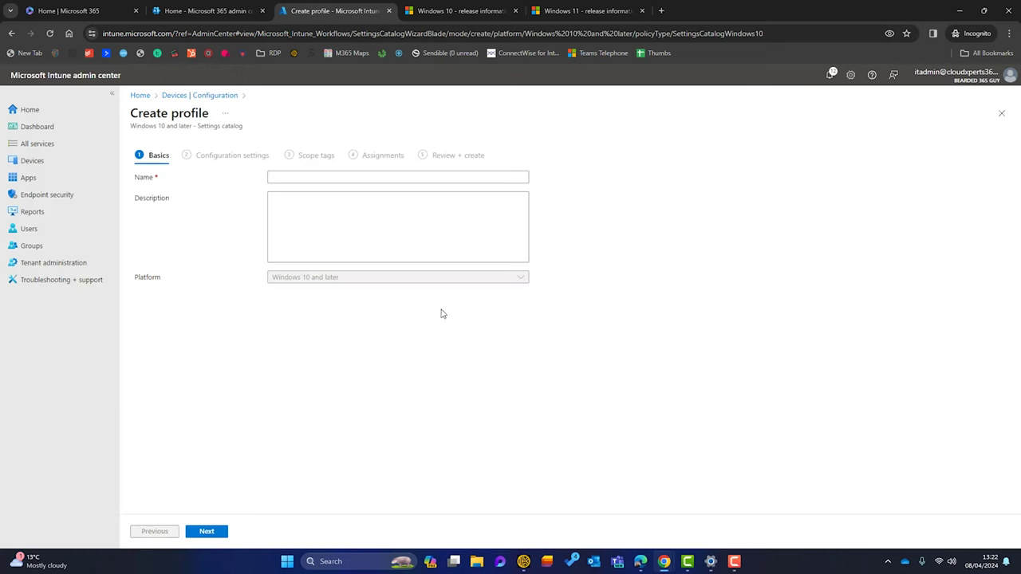
{"action": "left_click", "coordinate": [314, 178]}
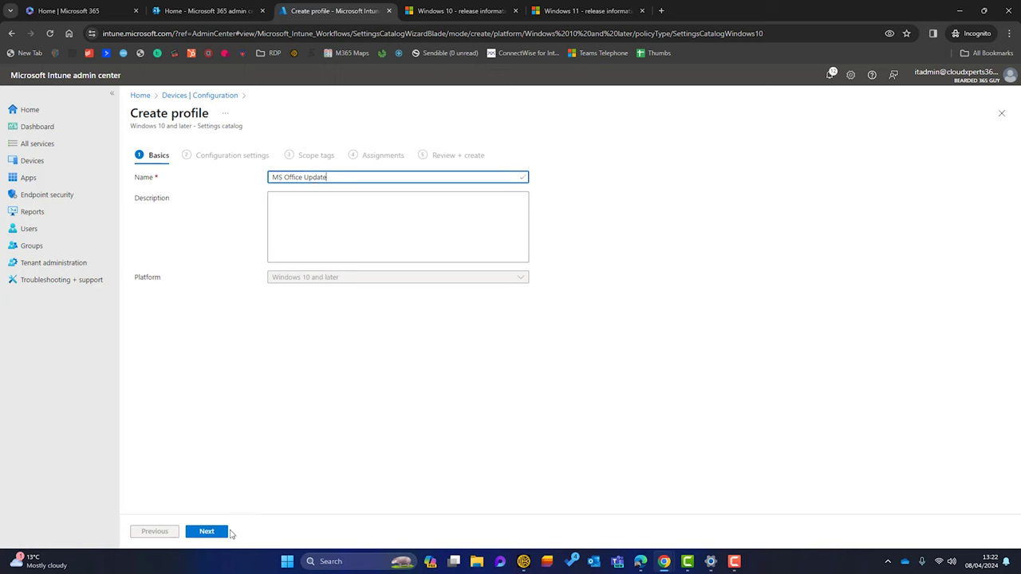
{"action": "left_click", "coordinate": [220, 531]}
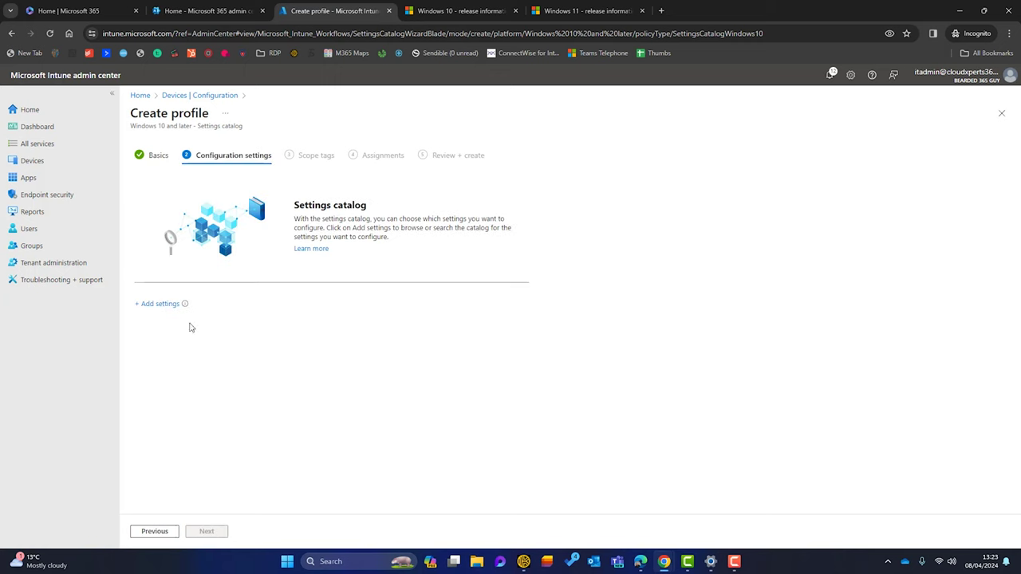
- Search the settings catalog for Office 2016 and list the settings in the Microsoft Office 2016 (Machine)\Updates category
{"action": "left_click", "coordinate": [161, 306]}
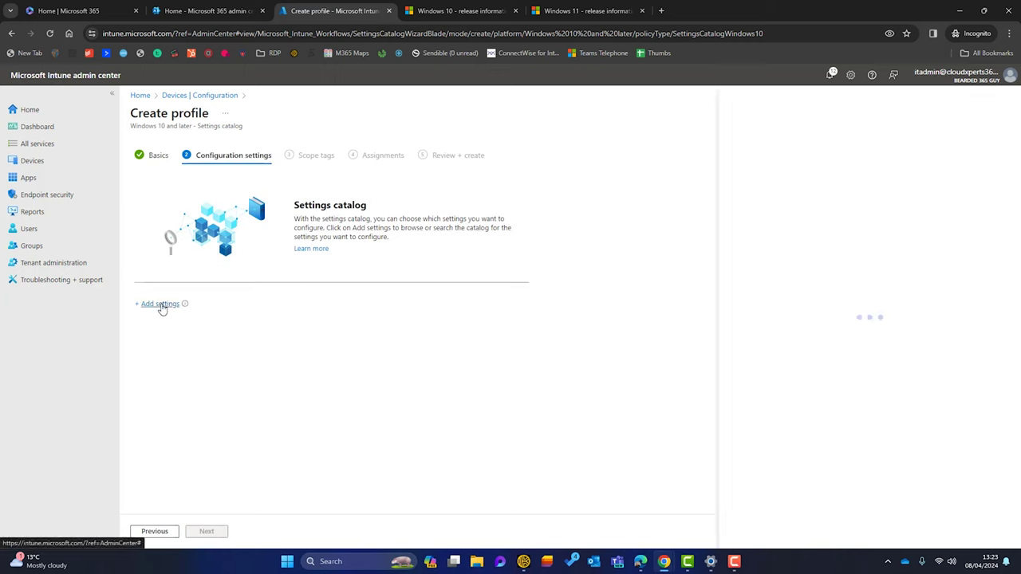
{"action": "type", "text": "Office 2016"}
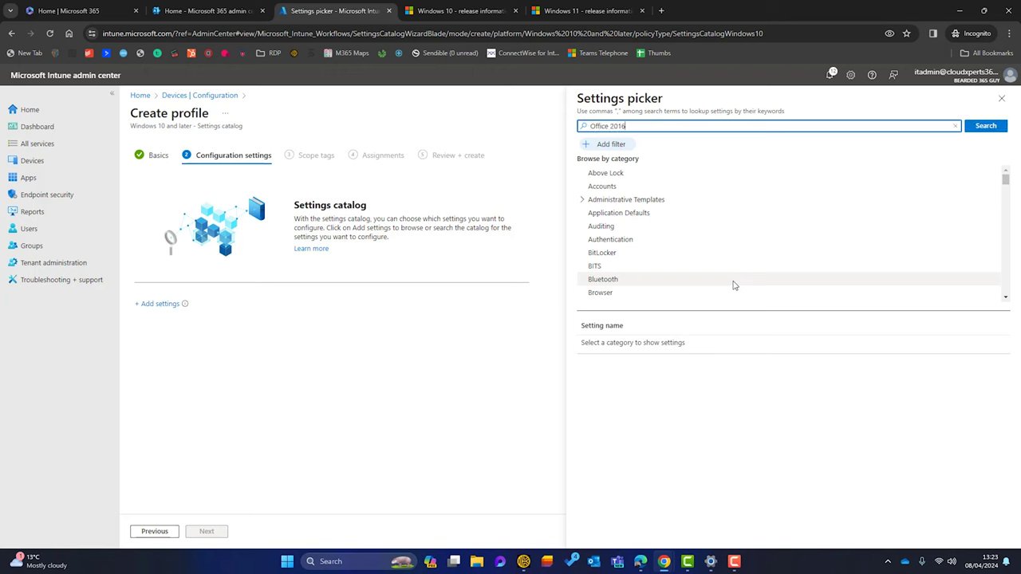
{"action": "key", "text": "Return"}
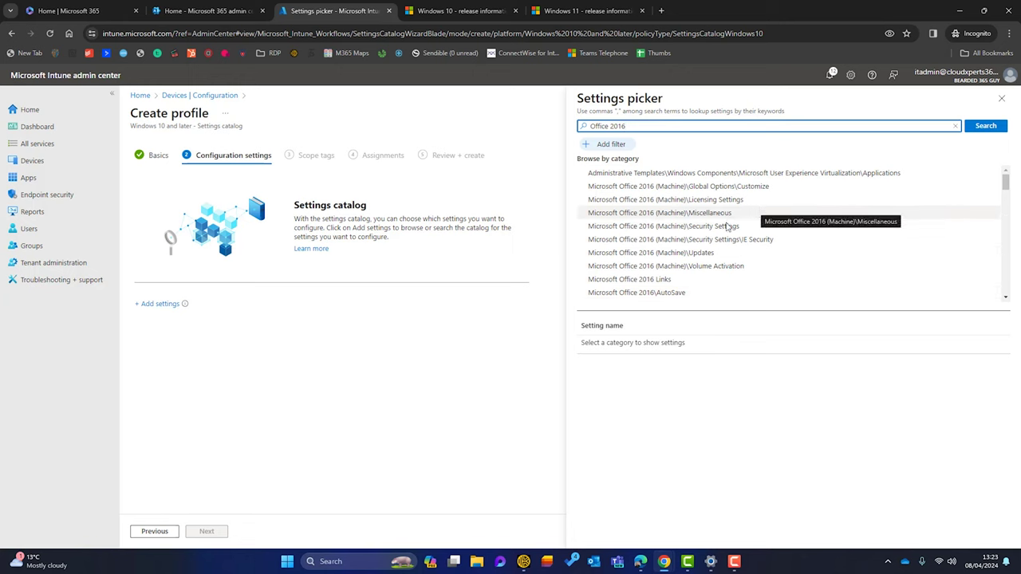
{"action": "left_click", "coordinate": [676, 254]}
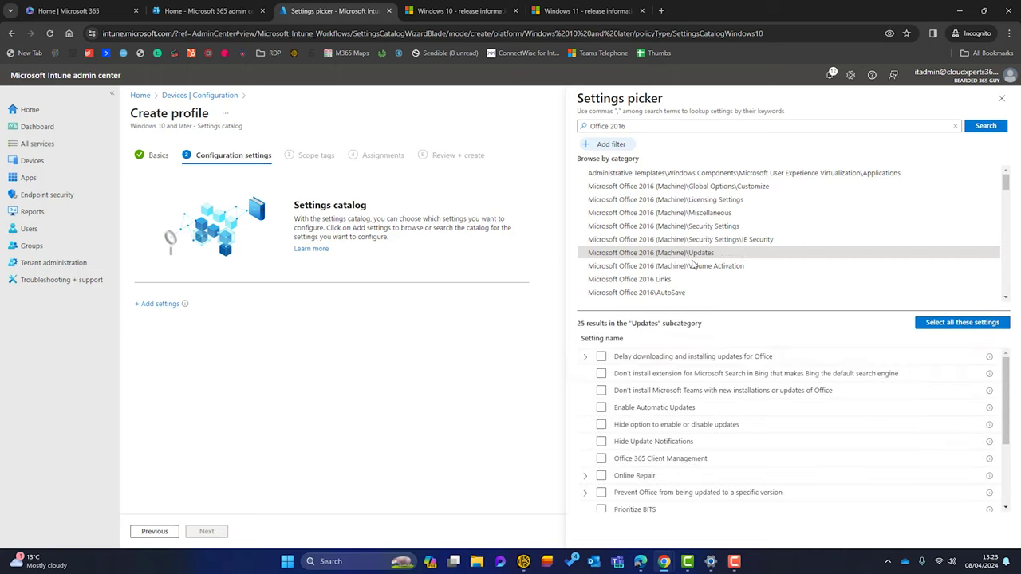
{"action": "scroll", "coordinate": [814, 373], "scroll_direction": "down", "scroll_amount": 3}
{"action": "scroll", "coordinate": [789, 383], "scroll_direction": "up", "scroll_amount": 3}
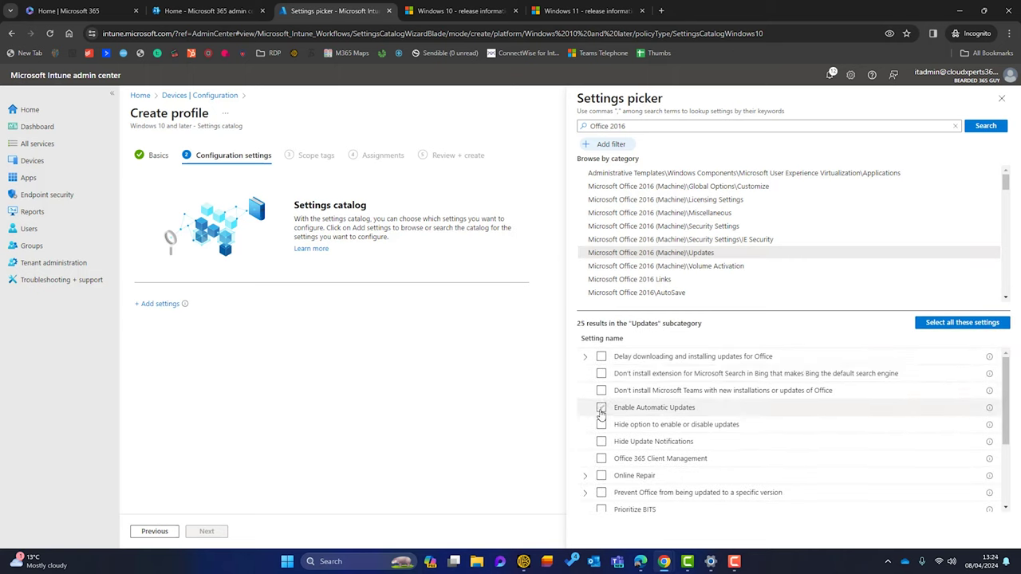
- Add the Enable Automatic Updates, Delay downloading and installing updates for Office, Update Channel and Update Deadline settings to the profile
{"action": "left_click", "coordinate": [601, 409]}
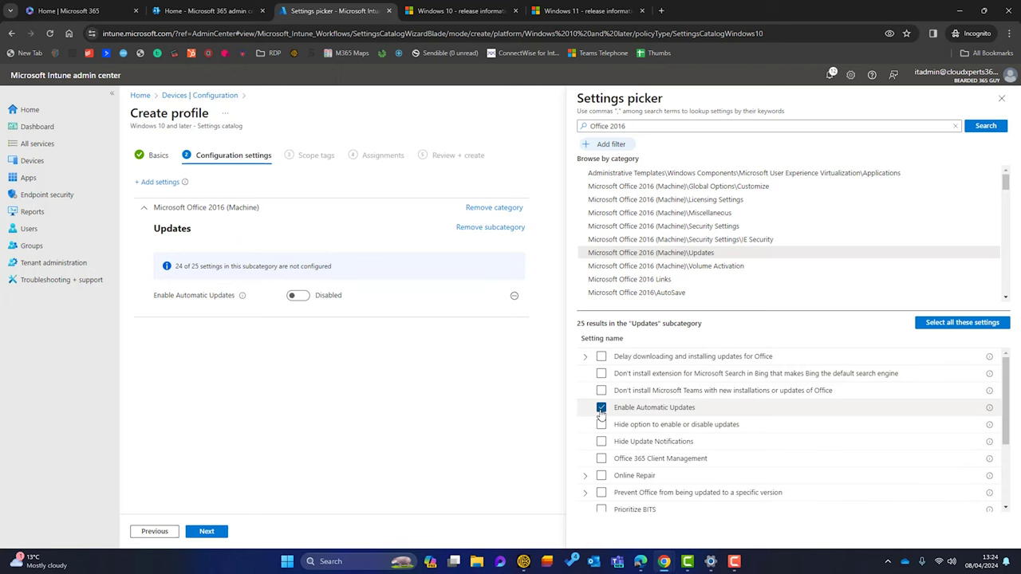
{"action": "left_click", "coordinate": [602, 357]}
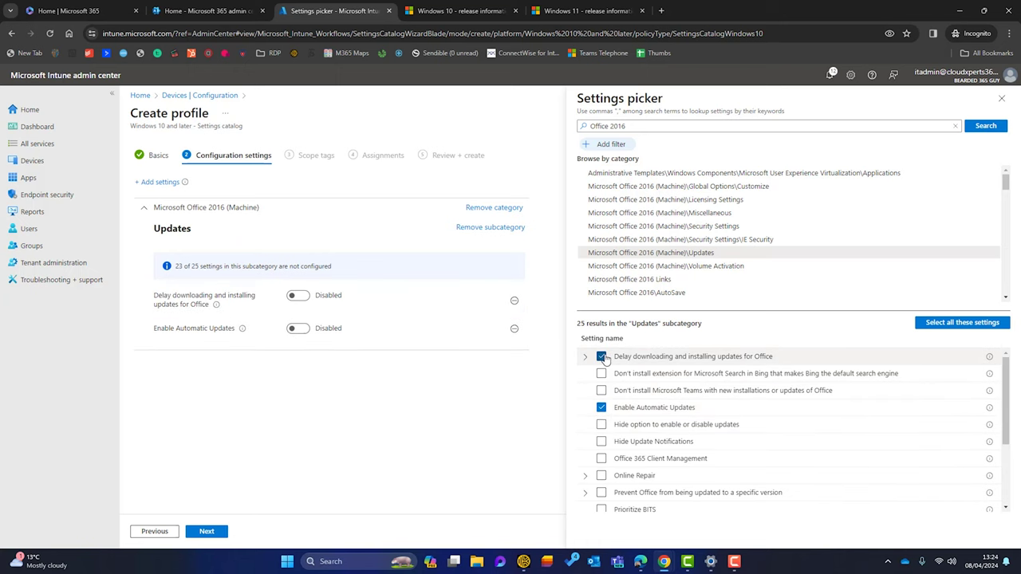
{"action": "scroll", "coordinate": [604, 359], "scroll_direction": "down", "scroll_amount": 3}
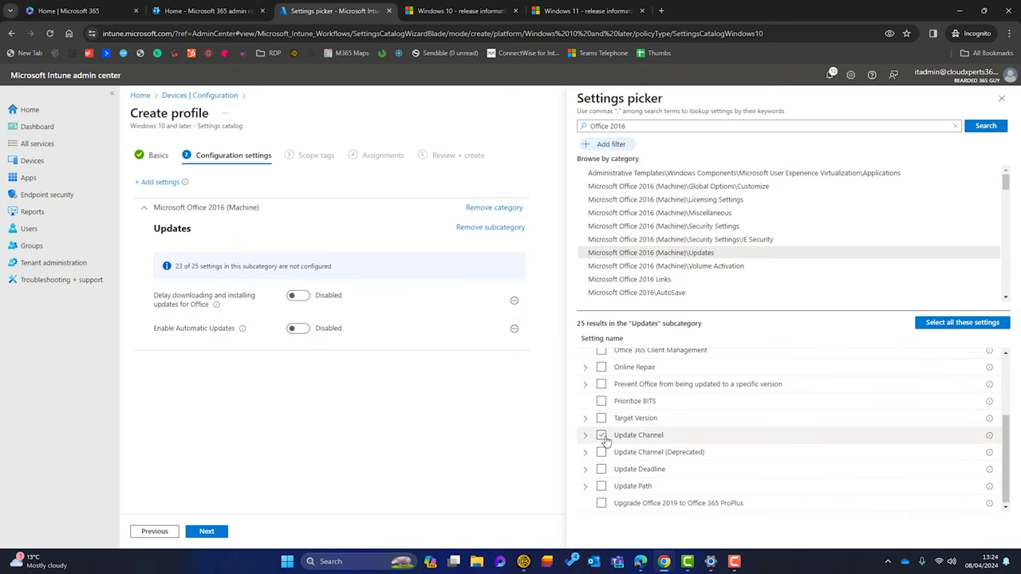
{"action": "left_click", "coordinate": [601, 435]}
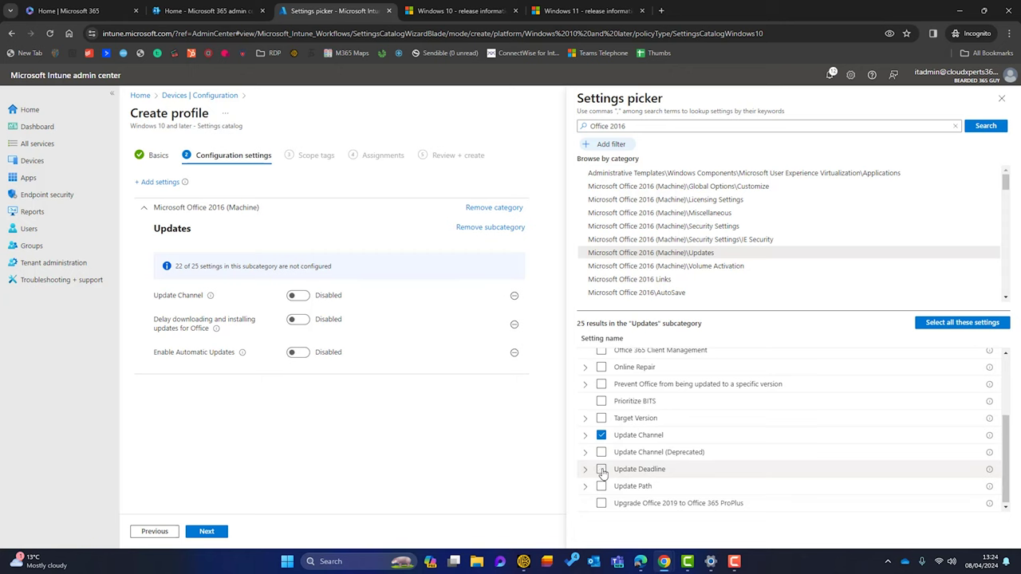
{"action": "left_click", "coordinate": [601, 470]}
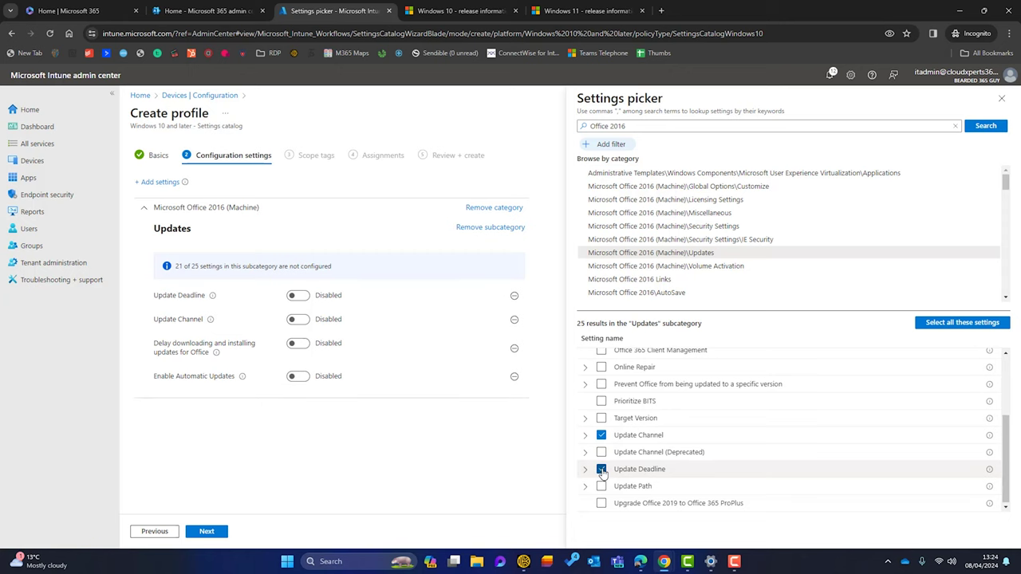
{"action": "left_click", "coordinate": [1002, 98]}
- Enable automatic Office updates and turn on the delay for downloading and installing them, set to 7 days
{"action": "mouse_move", "coordinate": [240, 381]}
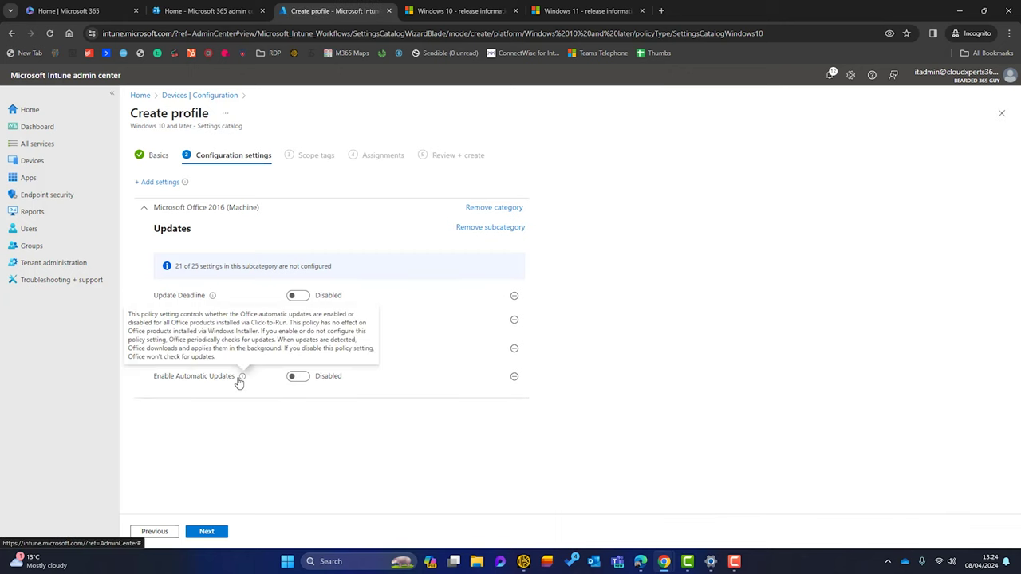
{"action": "left_click", "coordinate": [299, 377]}
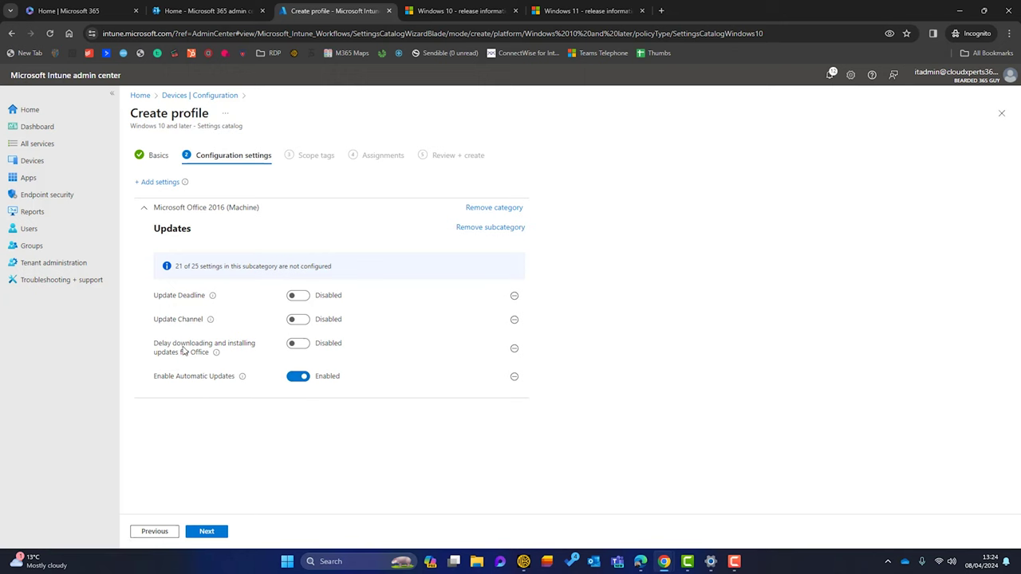
{"action": "left_click", "coordinate": [308, 347]}
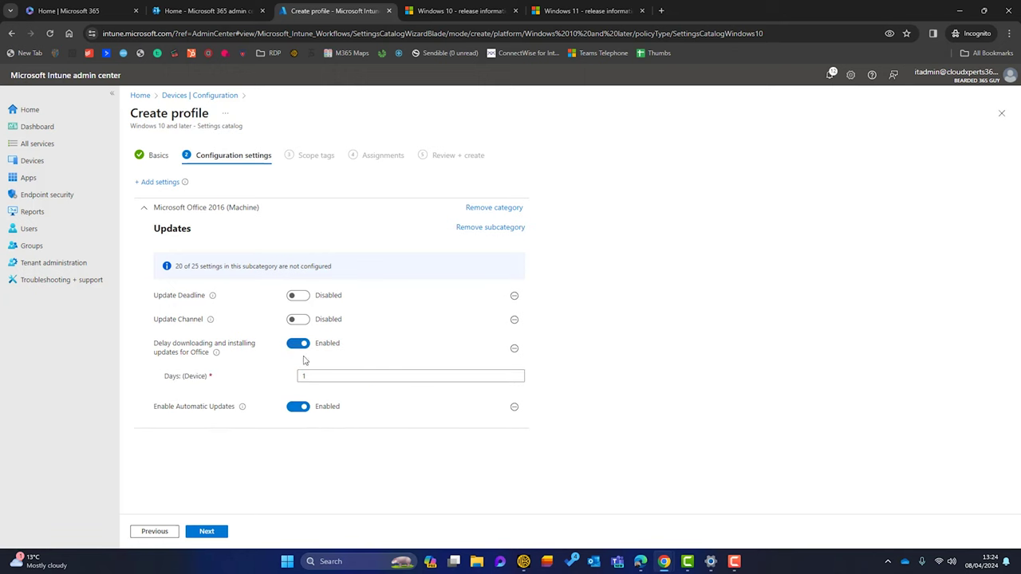
{"action": "double_click", "coordinate": [311, 377]}
{"action": "type", "text": "1"}
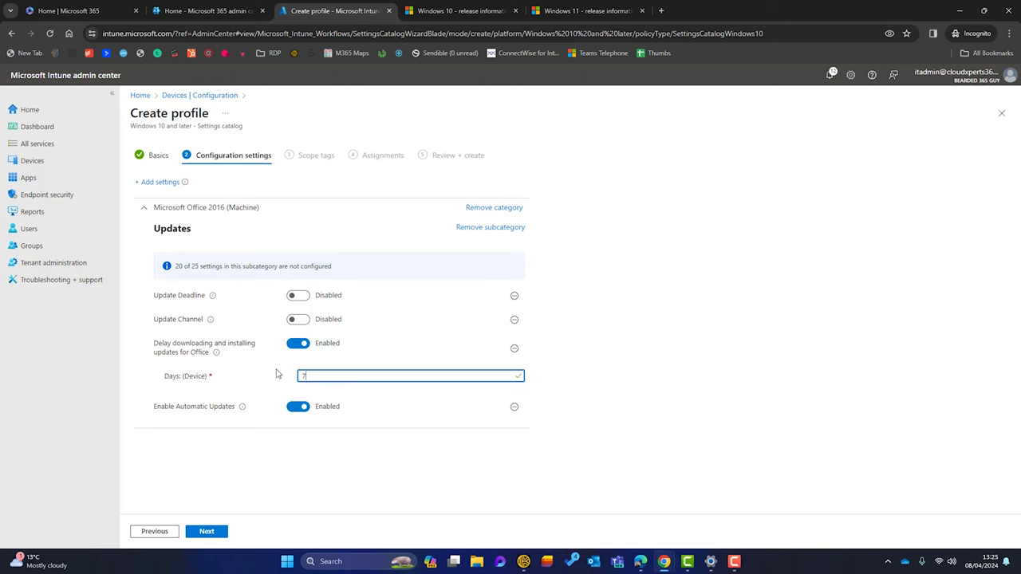
- Enable the Update Channel setting with Current Channel, and enable the Update Deadline setting with a deadline of 7
{"action": "mouse_move", "coordinate": [211, 321]}
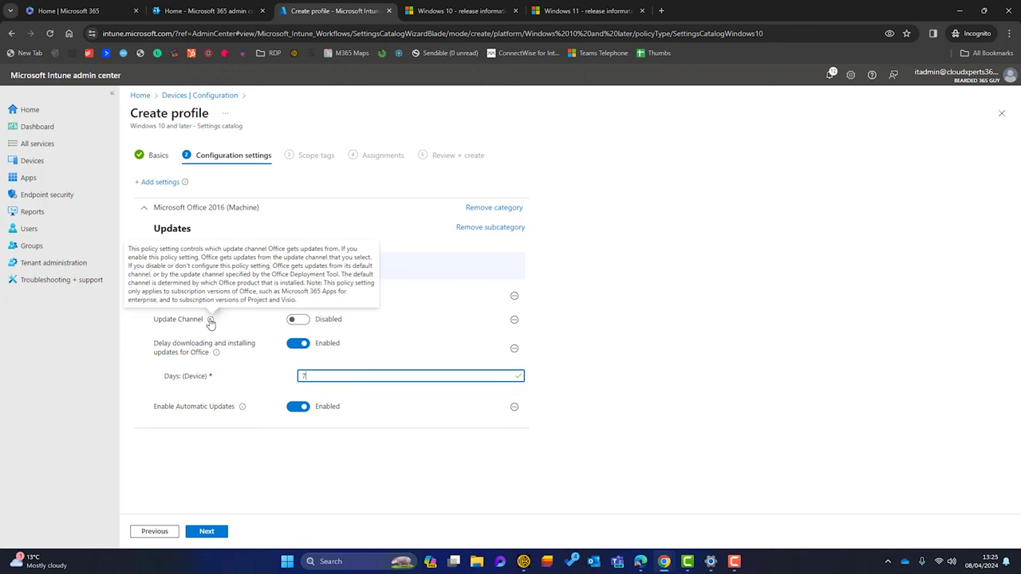
{"action": "left_click", "coordinate": [298, 319]}
{"action": "left_click", "coordinate": [518, 343]}
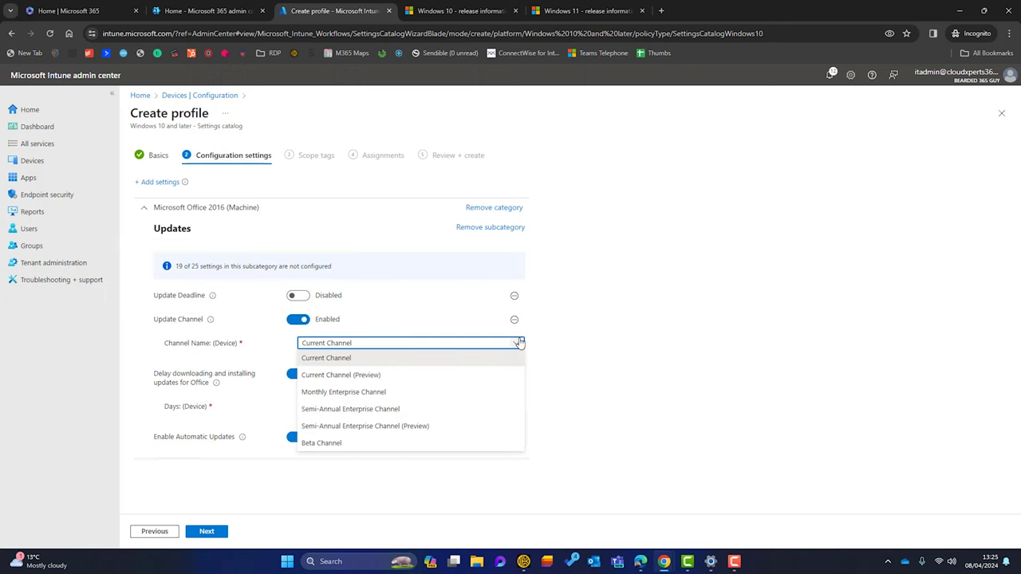
{"action": "left_click", "coordinate": [348, 361]}
{"action": "mouse_move", "coordinate": [212, 298]}
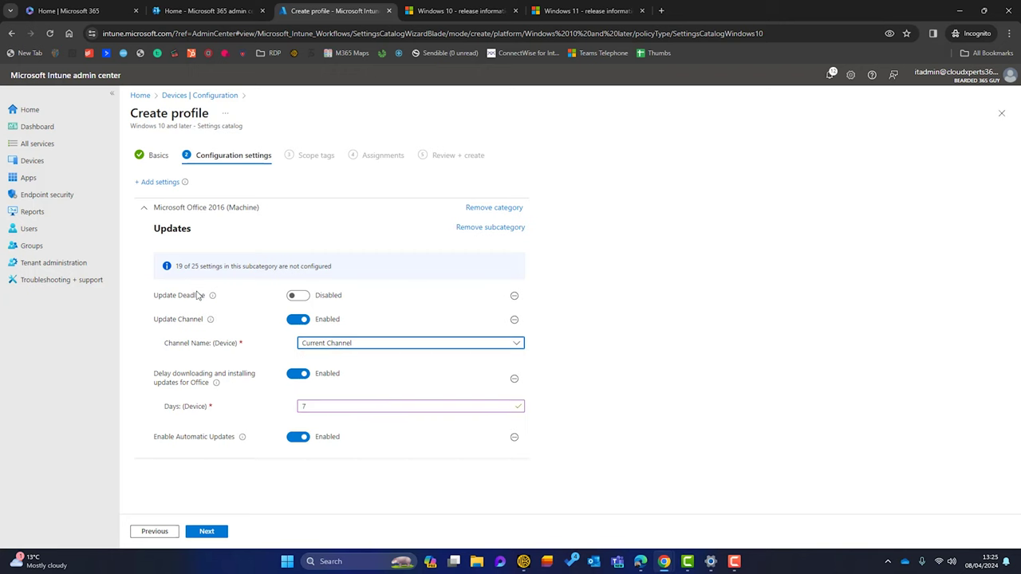
{"action": "left_click", "coordinate": [297, 295]}
{"action": "left_click", "coordinate": [316, 319]}
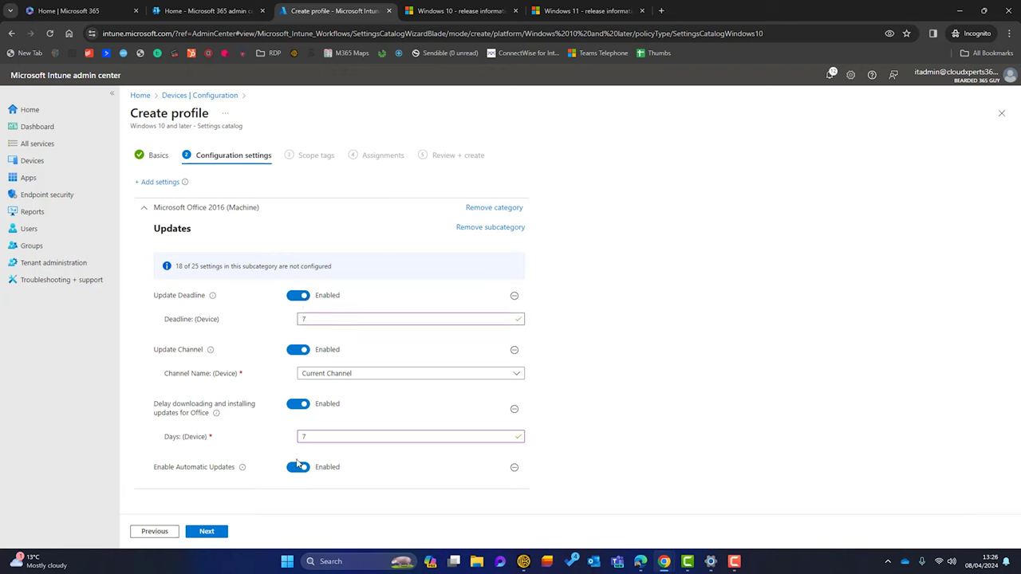
- Keep the Default scope tag and assign the Office update profile to all devices and all users
{"action": "left_click", "coordinate": [207, 531]}
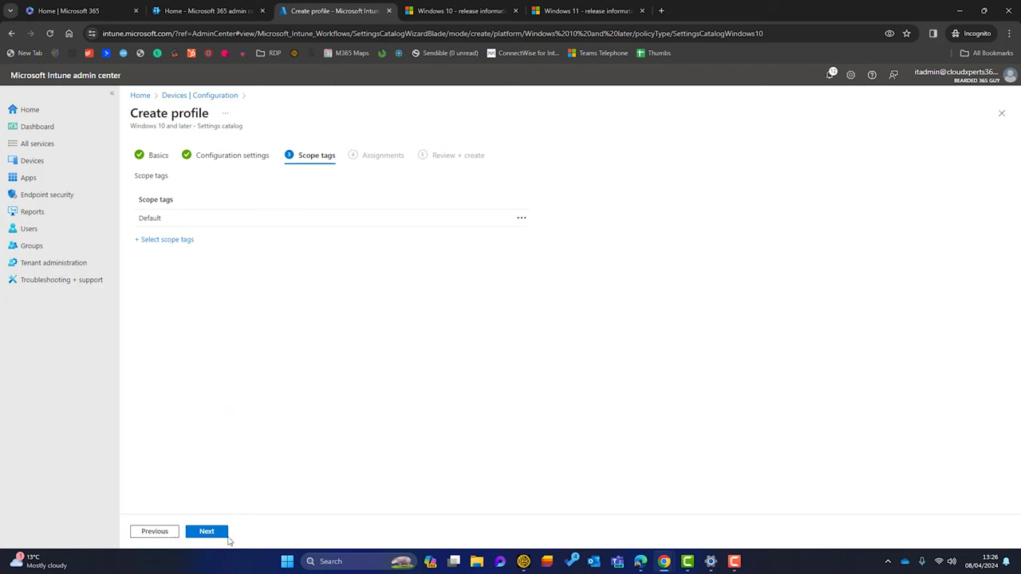
{"action": "left_click", "coordinate": [218, 535]}
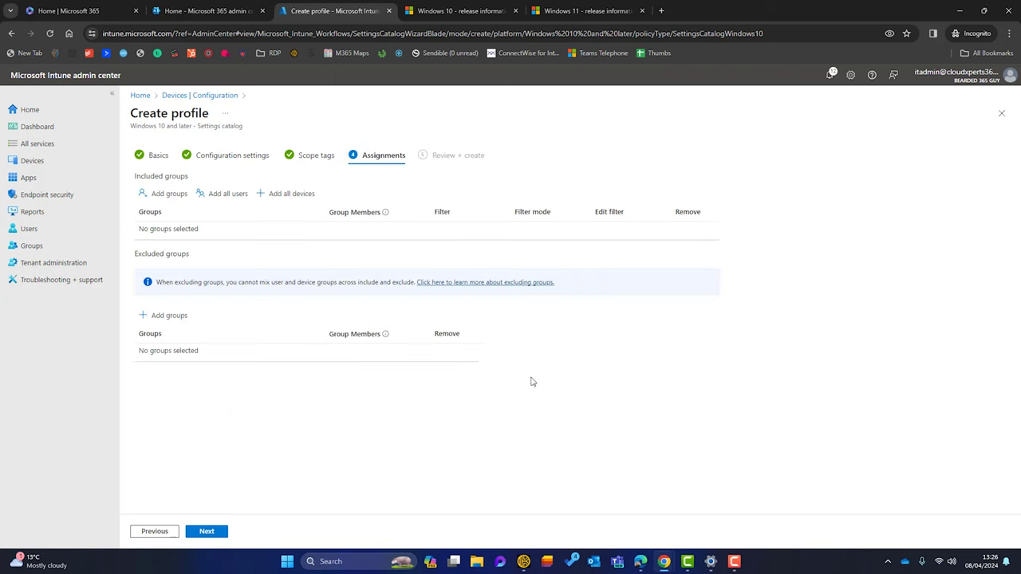
{"action": "left_click", "coordinate": [279, 194]}
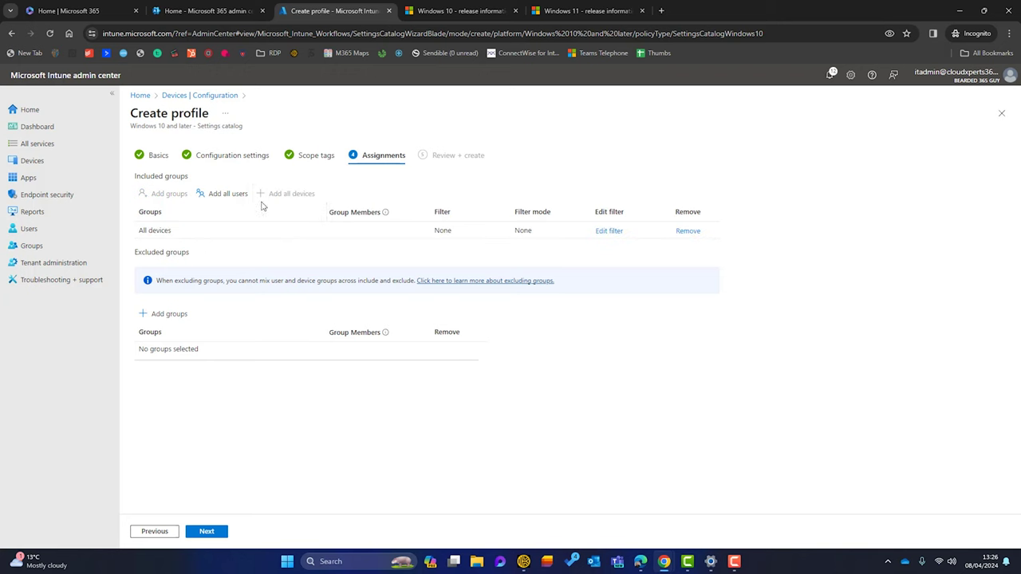
{"action": "left_click", "coordinate": [226, 193]}
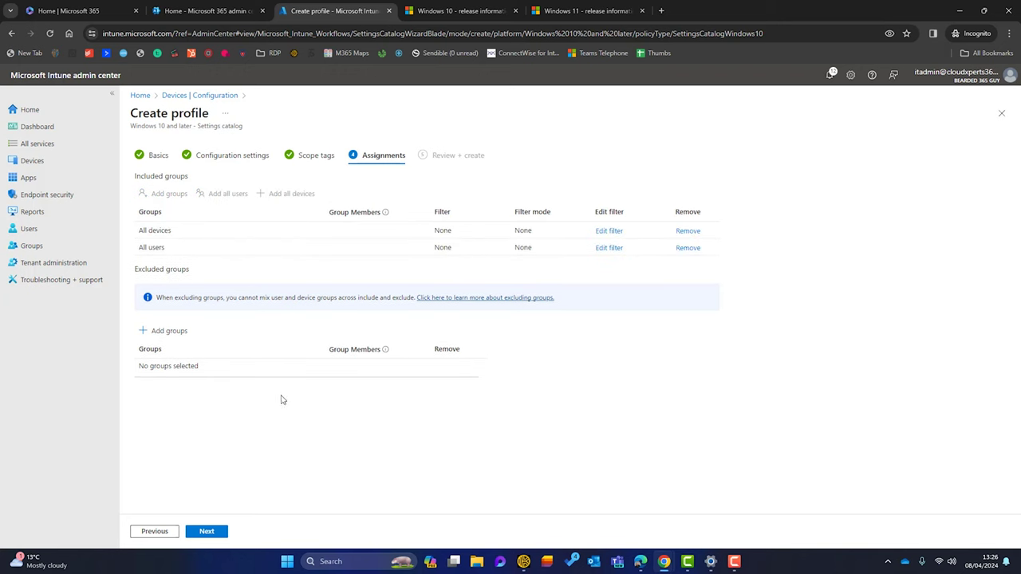